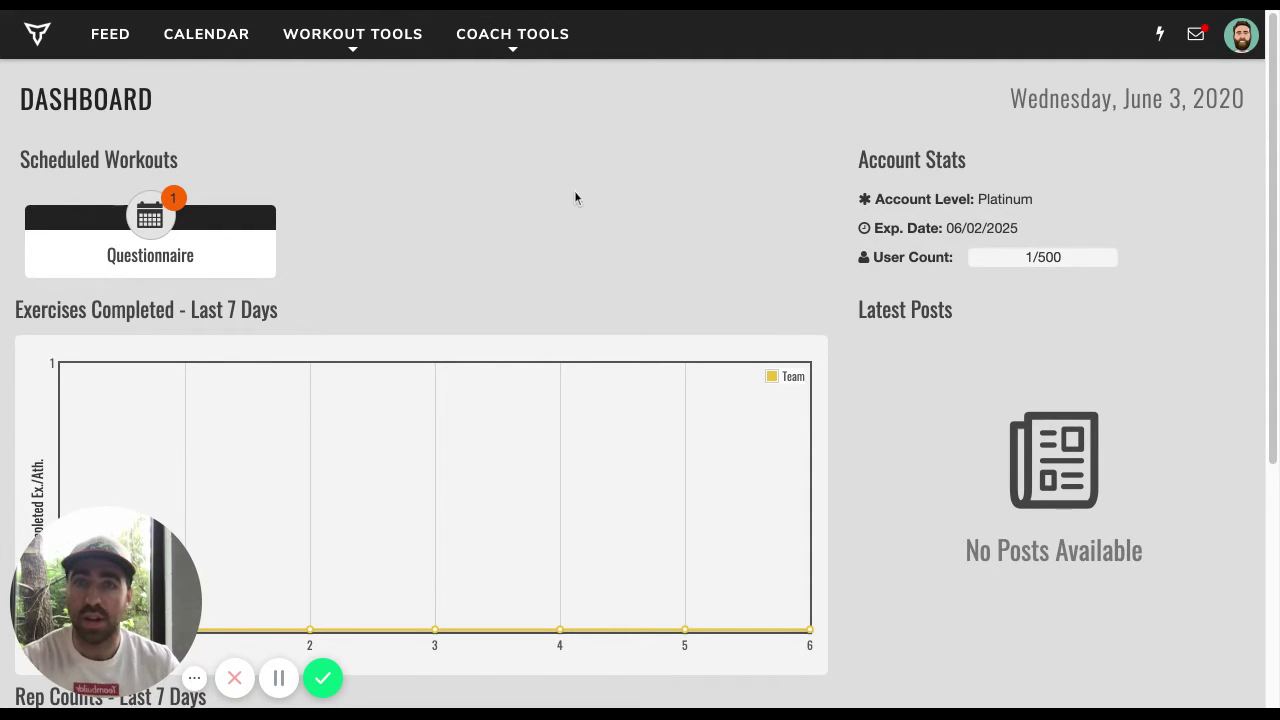
# - Switch the Coach Tools > Exercises master database from Lifts to Questions
pyautogui.click(530, 48)
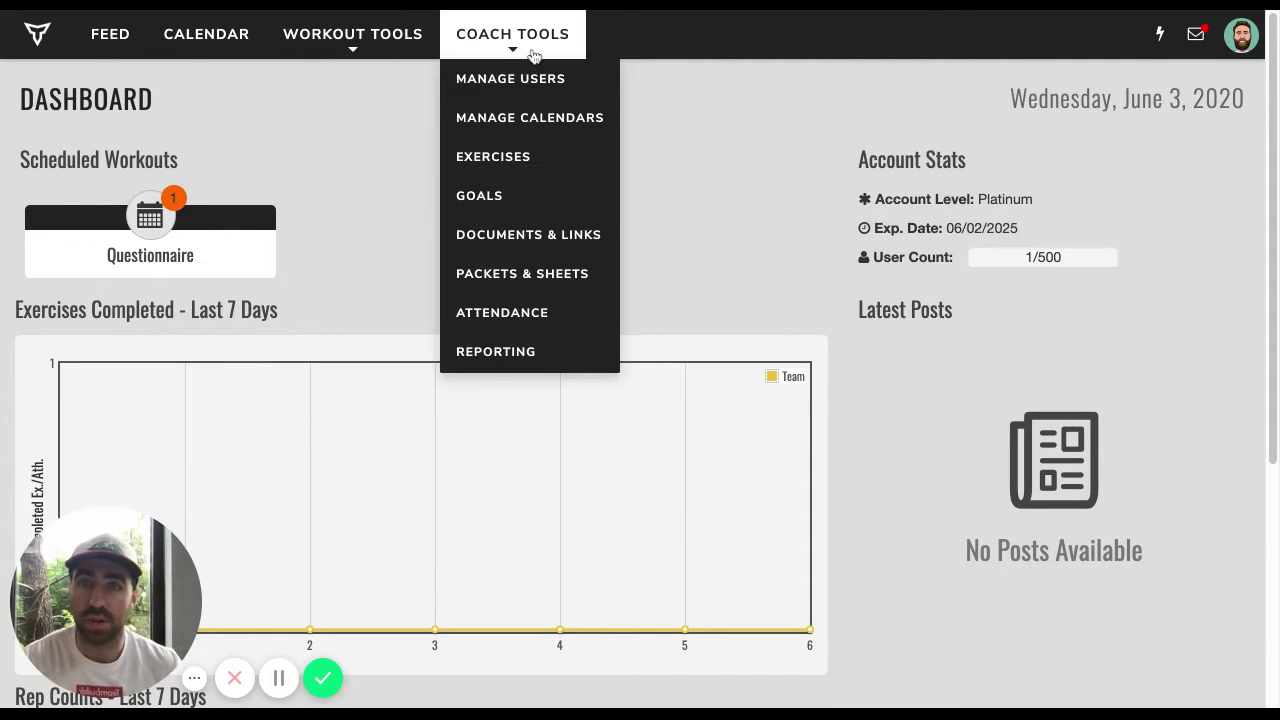
pyautogui.click(548, 158)
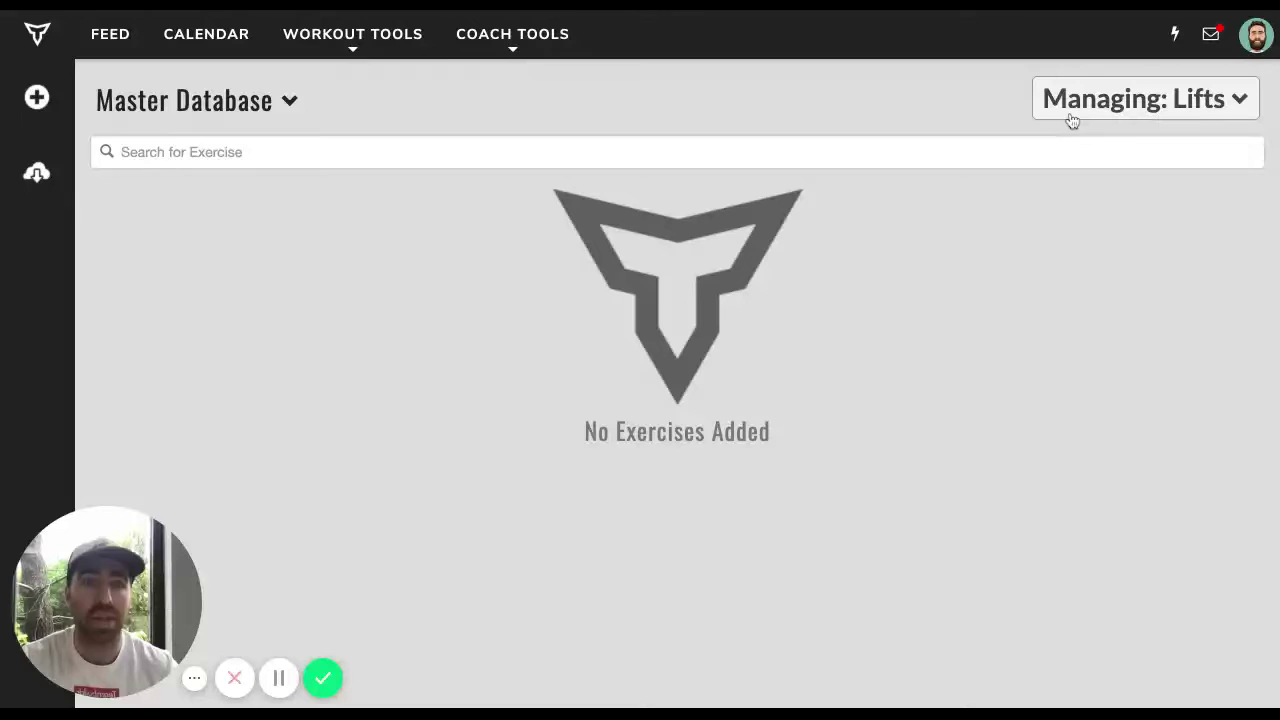
pyautogui.click(1103, 104)
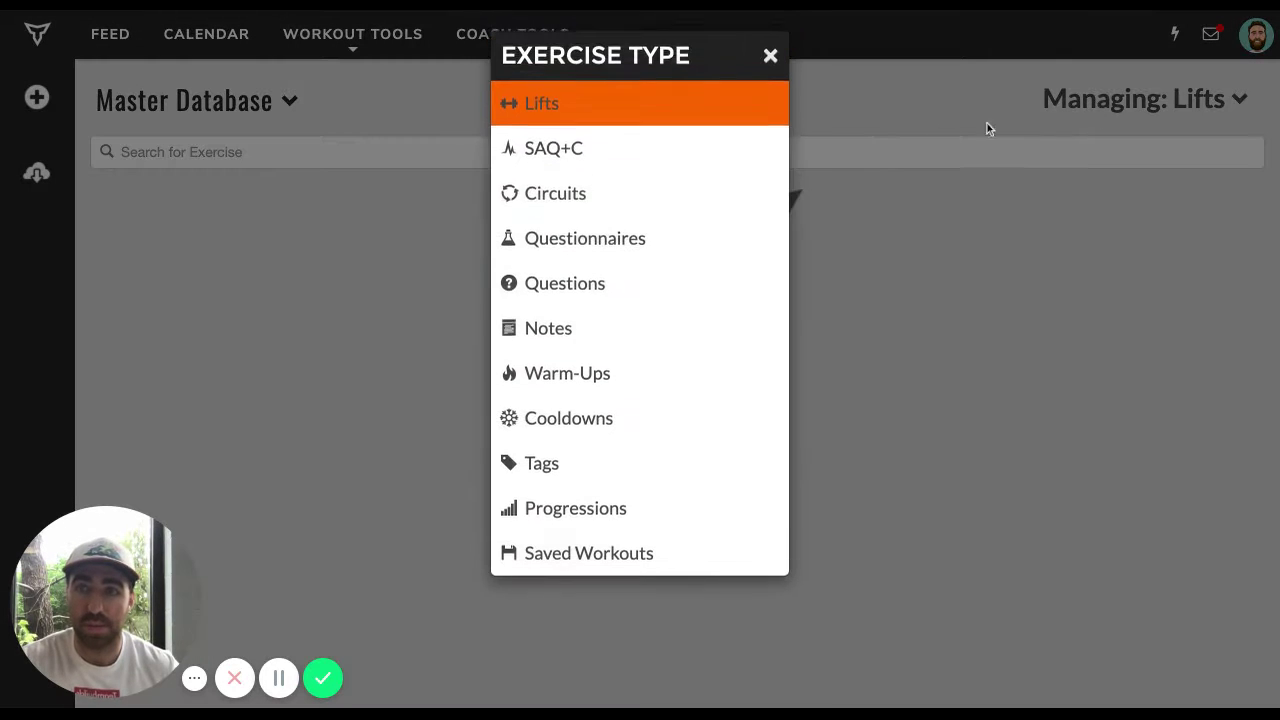
pyautogui.click(611, 299)
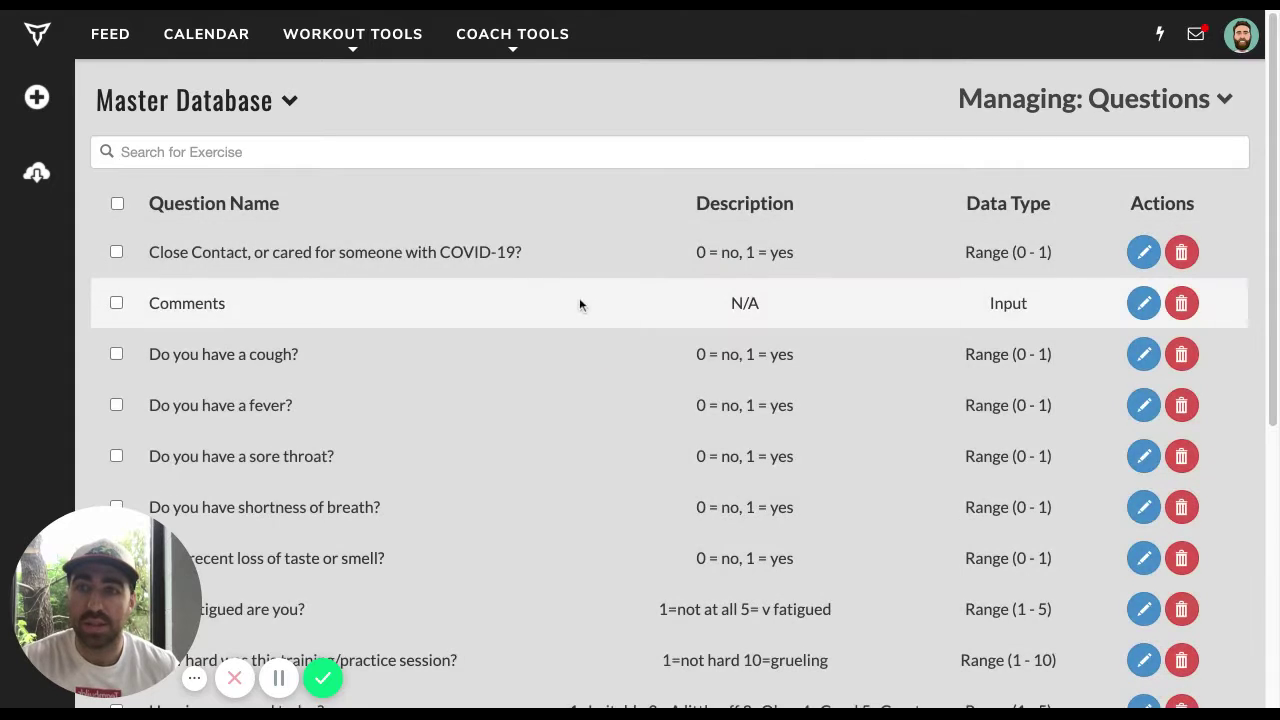
# - Browse the question list, briefly selecting the Close Contact question text
pyautogui.scroll(-2, 580, 297)
pyautogui.scroll(1, 594, 385)
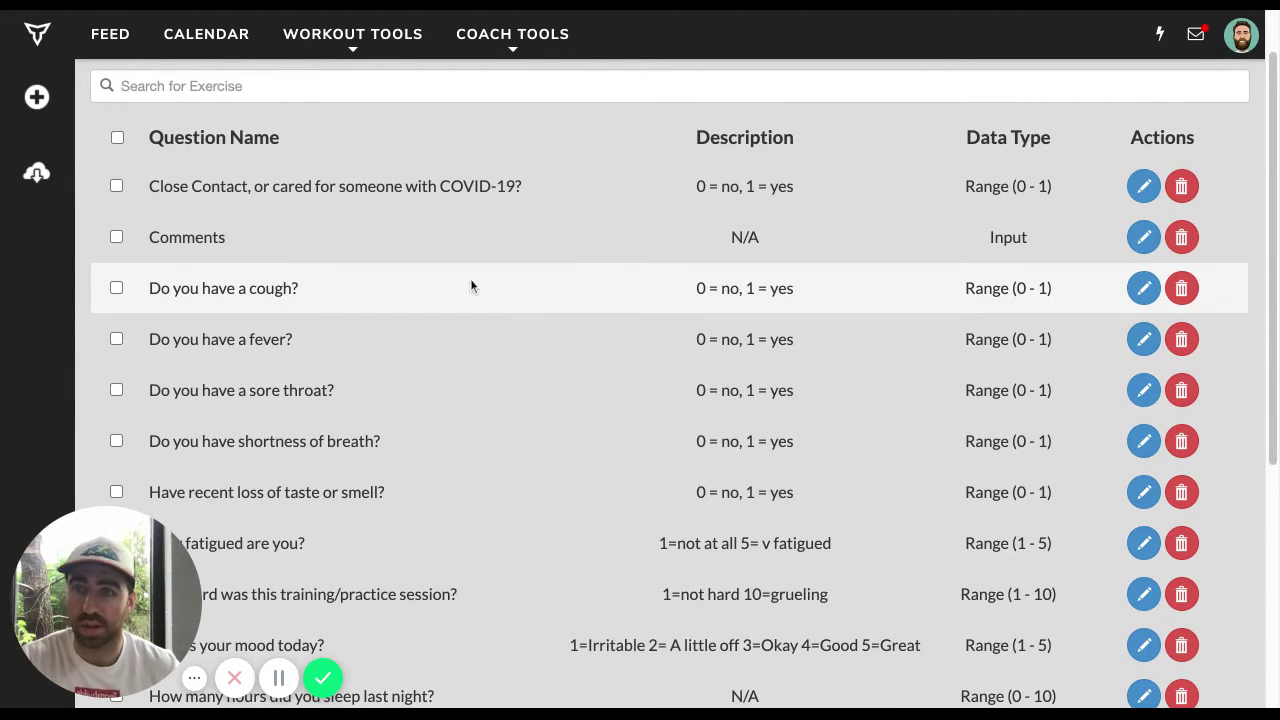
pyautogui.tripleClick(149, 186)
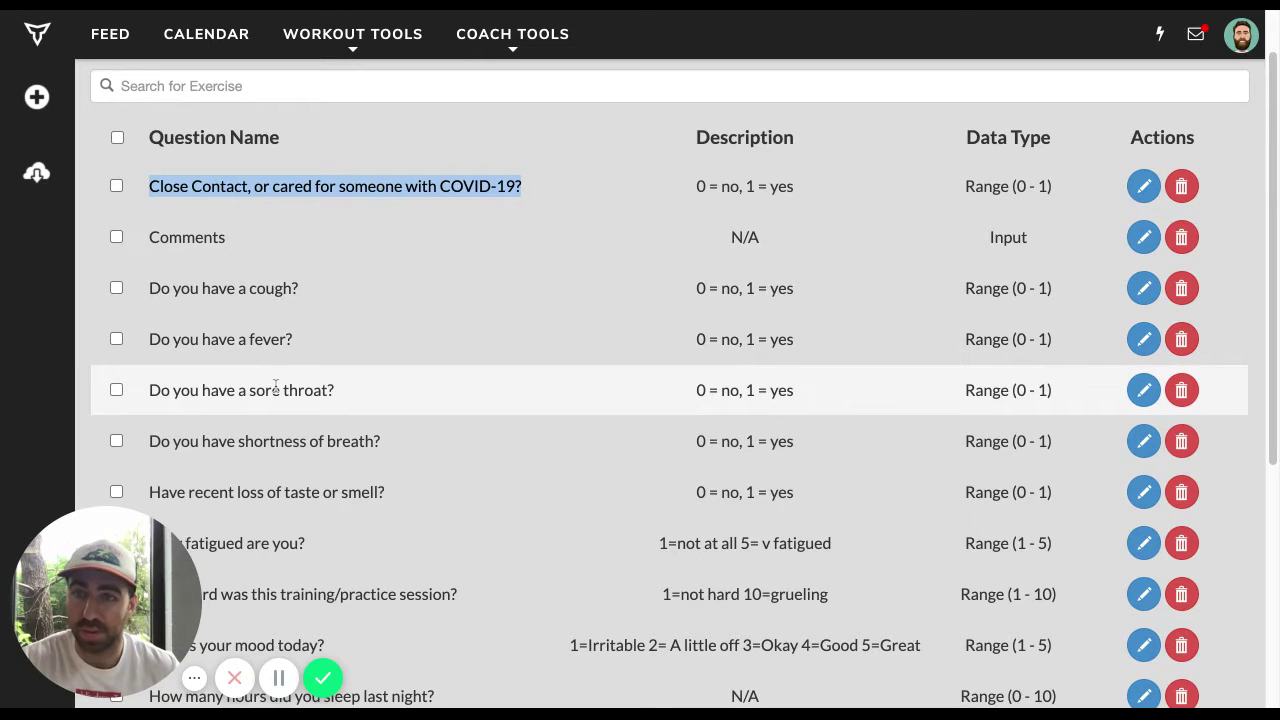
pyautogui.scroll(-1, 334, 427)
pyautogui.scroll(-2, 334, 427)
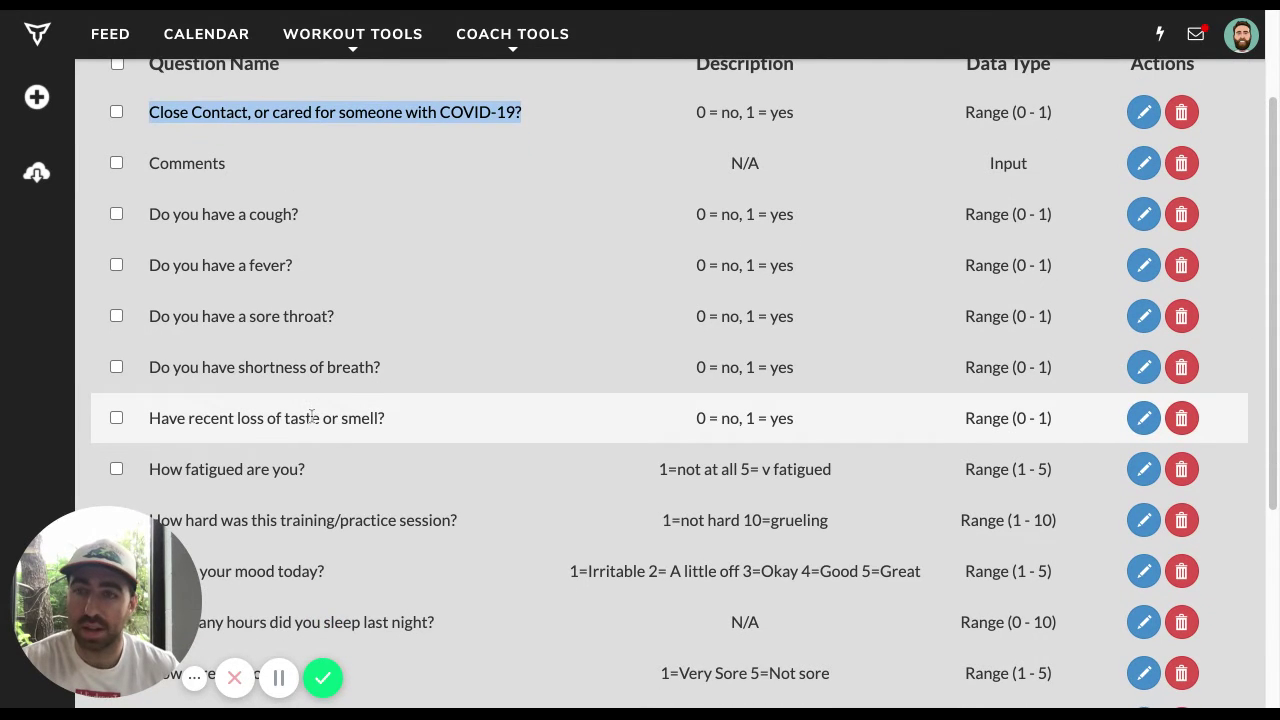
pyautogui.scroll(-5, 342, 414)
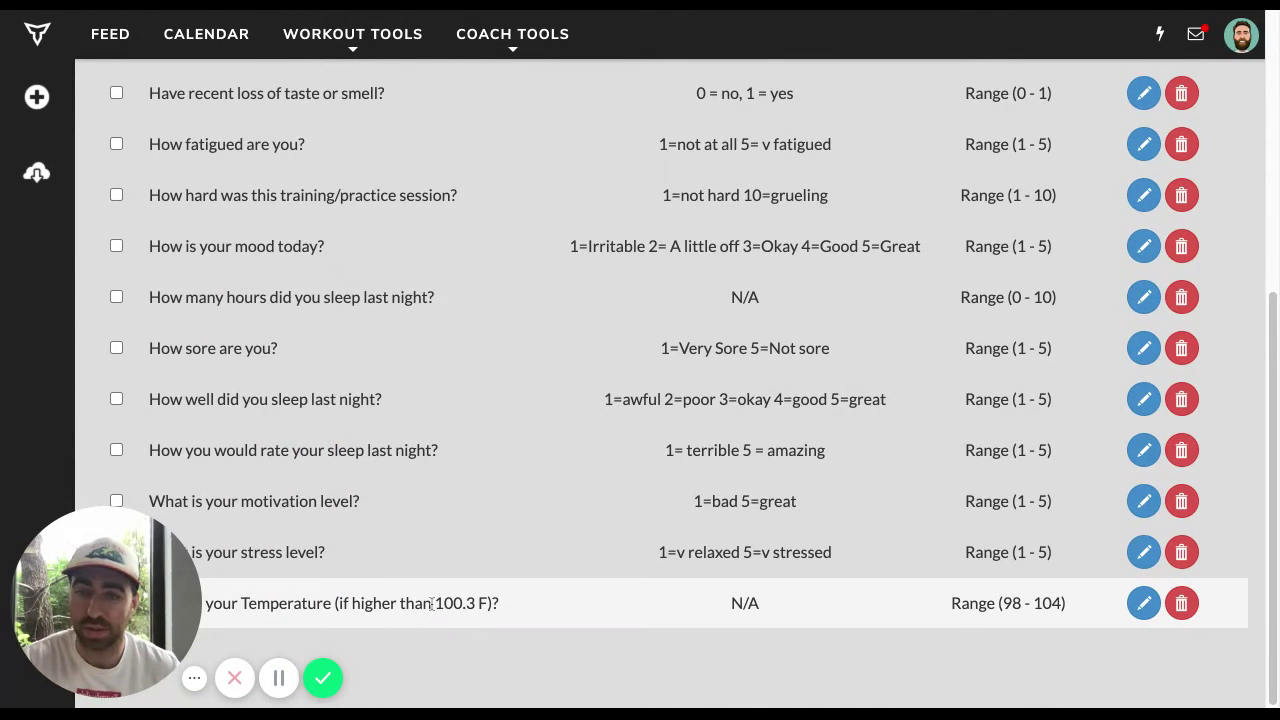
pyautogui.scroll(7, 500, 557)
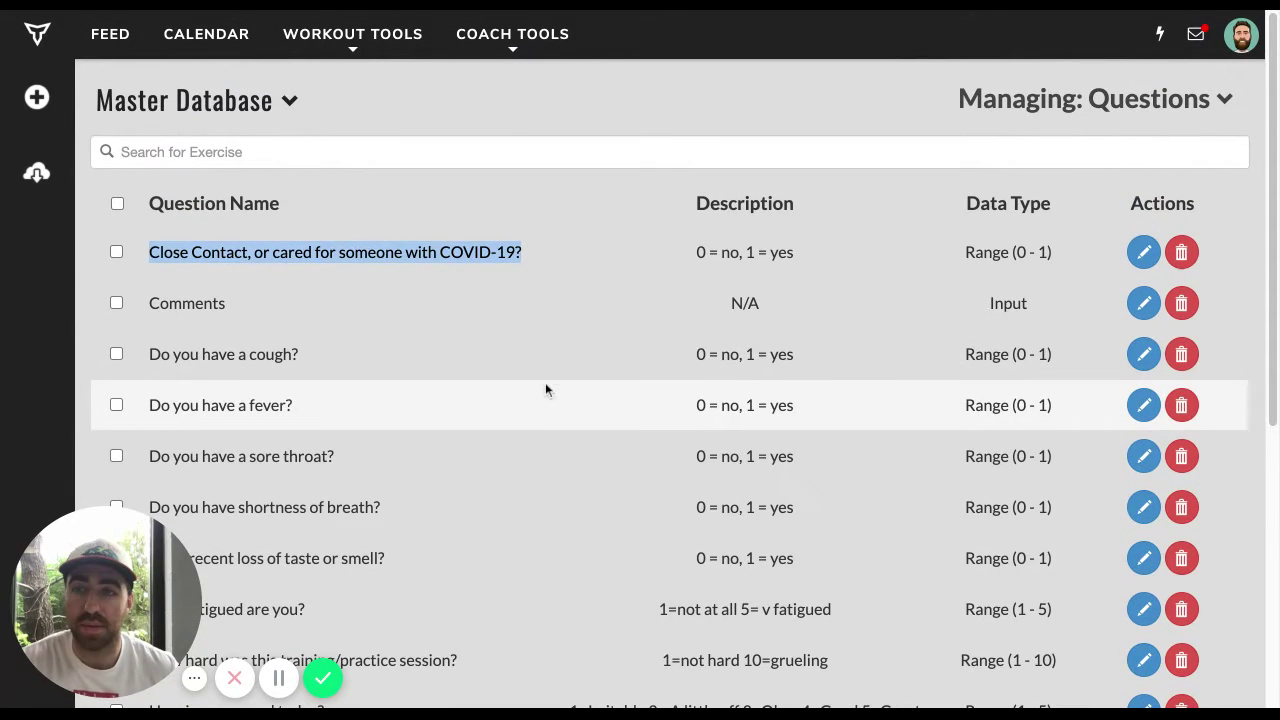
pyautogui.click(543, 371)
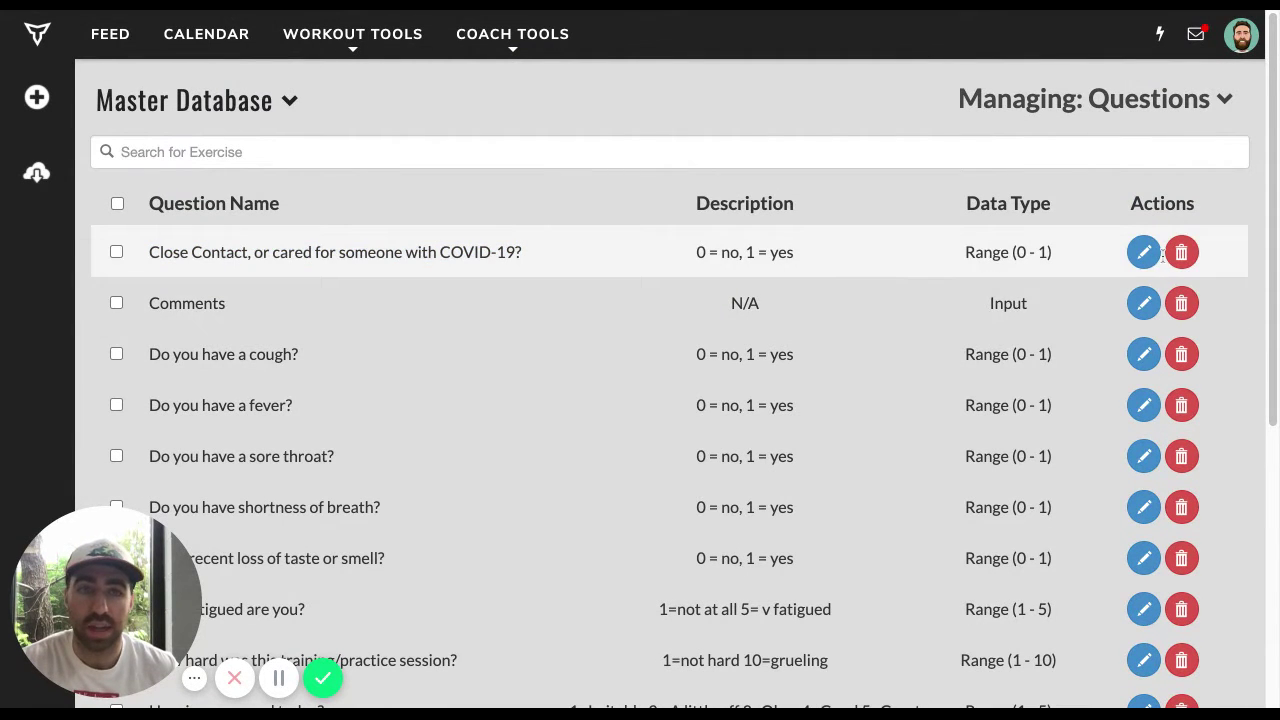
pyautogui.click(1143, 253)
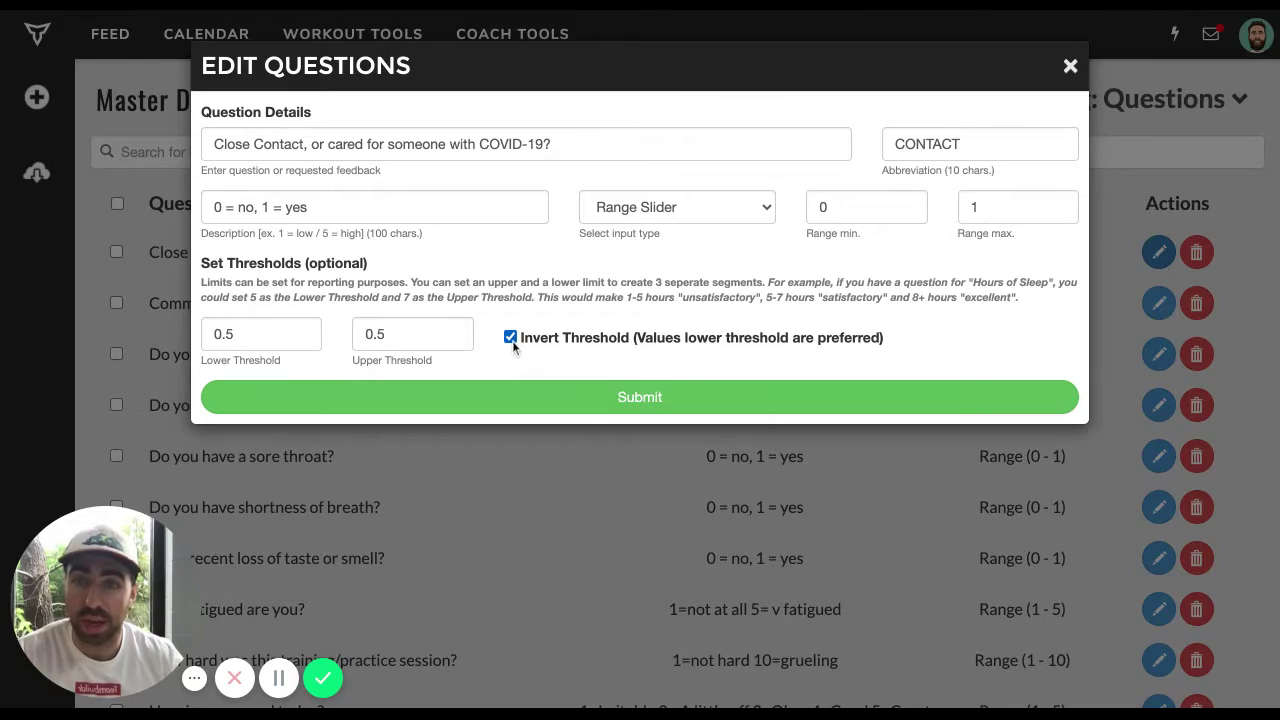
# - Close the question editor unchanged and open the Temperature question's editor (thresholds 99 and 101)
pyautogui.click(1069, 67)
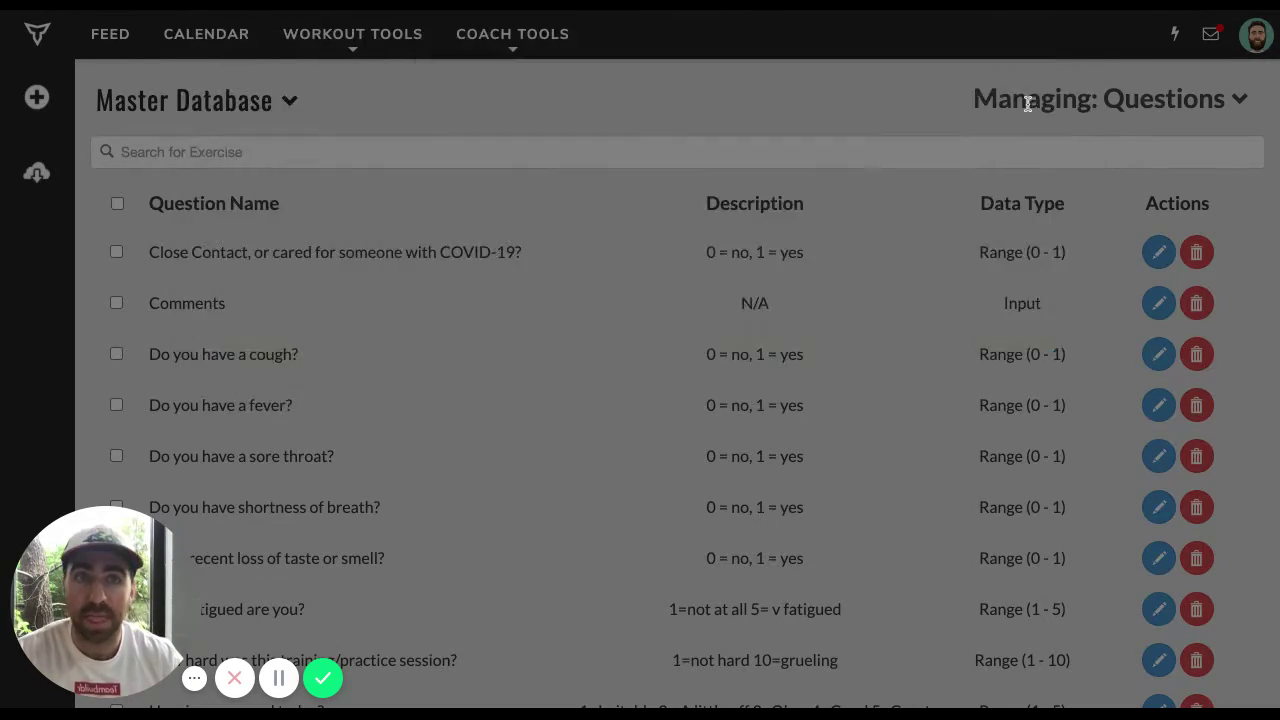
pyautogui.scroll(-5, 757, 294)
pyautogui.scroll(5, 748, 314)
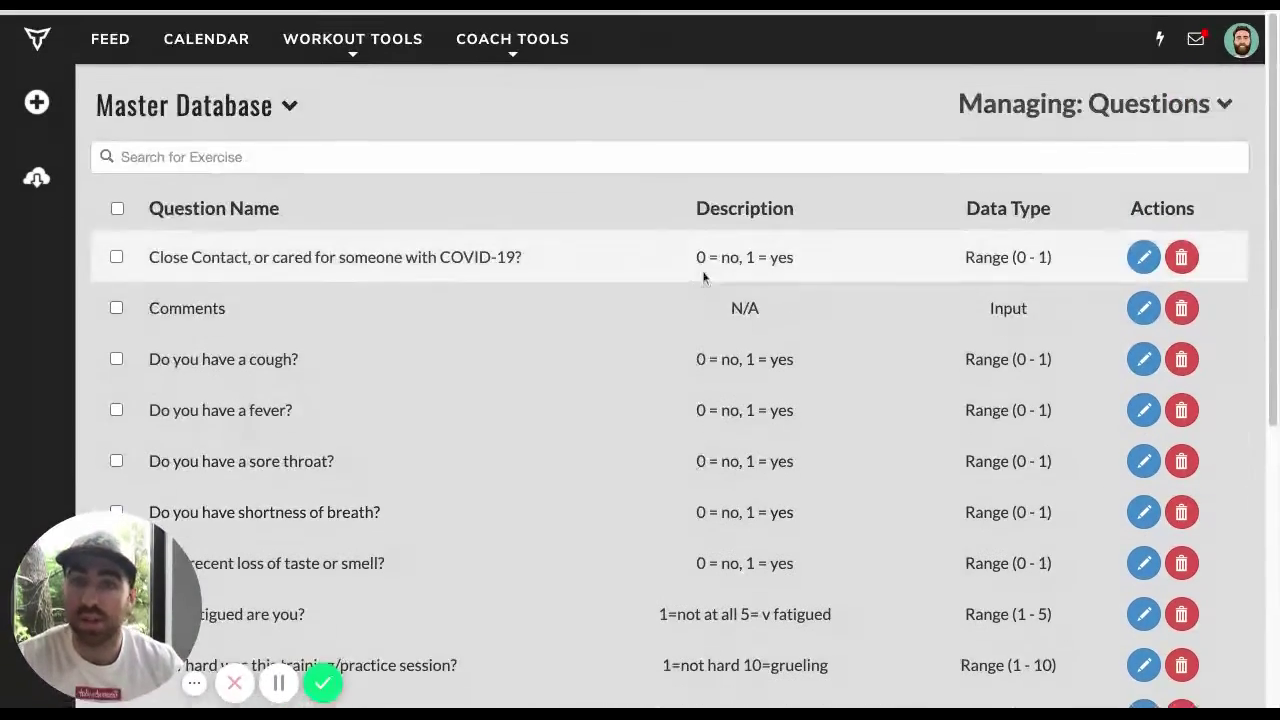
pyautogui.scroll(-5, 703, 274)
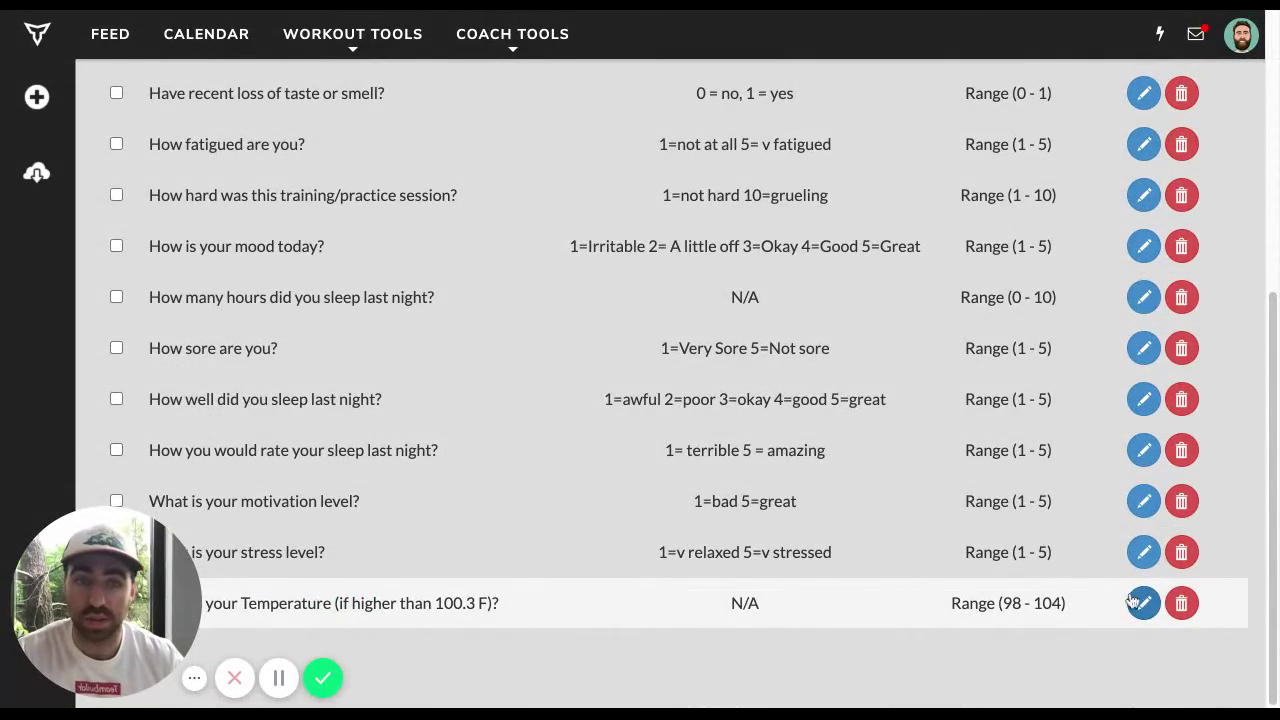
pyautogui.click(1143, 602)
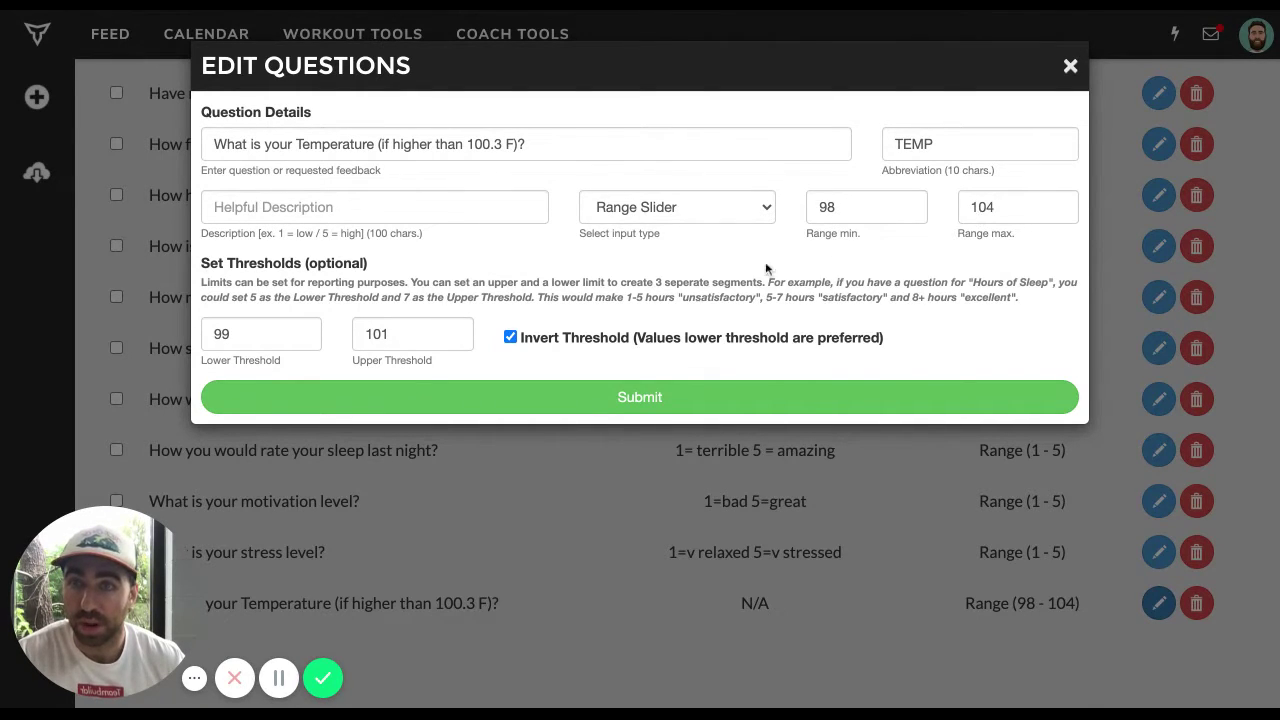
# - Experiment with replacing the temperature question's Lower Threshold, entering 100
pyautogui.click(233, 334)
pyautogui.press('BackSpace')
pyautogui.write('8')
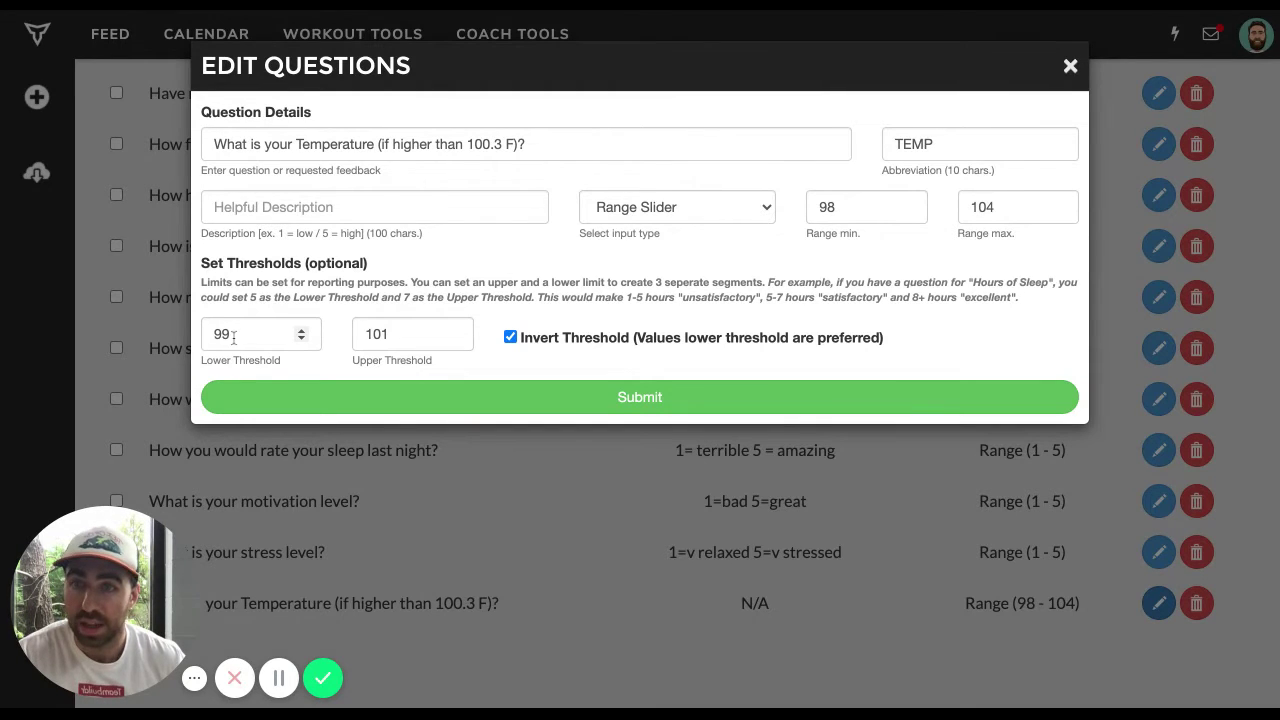
pyautogui.click(234, 336)
pyautogui.press('BackSpace')
pyautogui.press('BackSpace')
pyautogui.write('100')
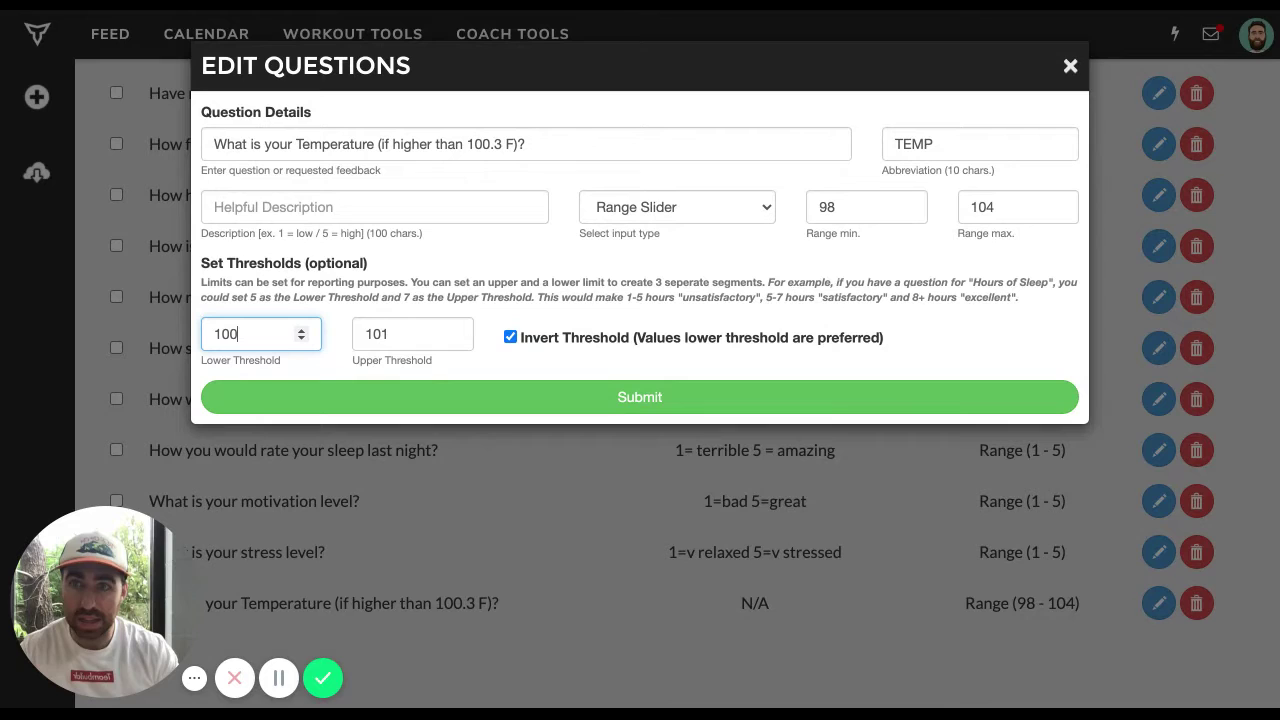
pyautogui.click(338, 330)
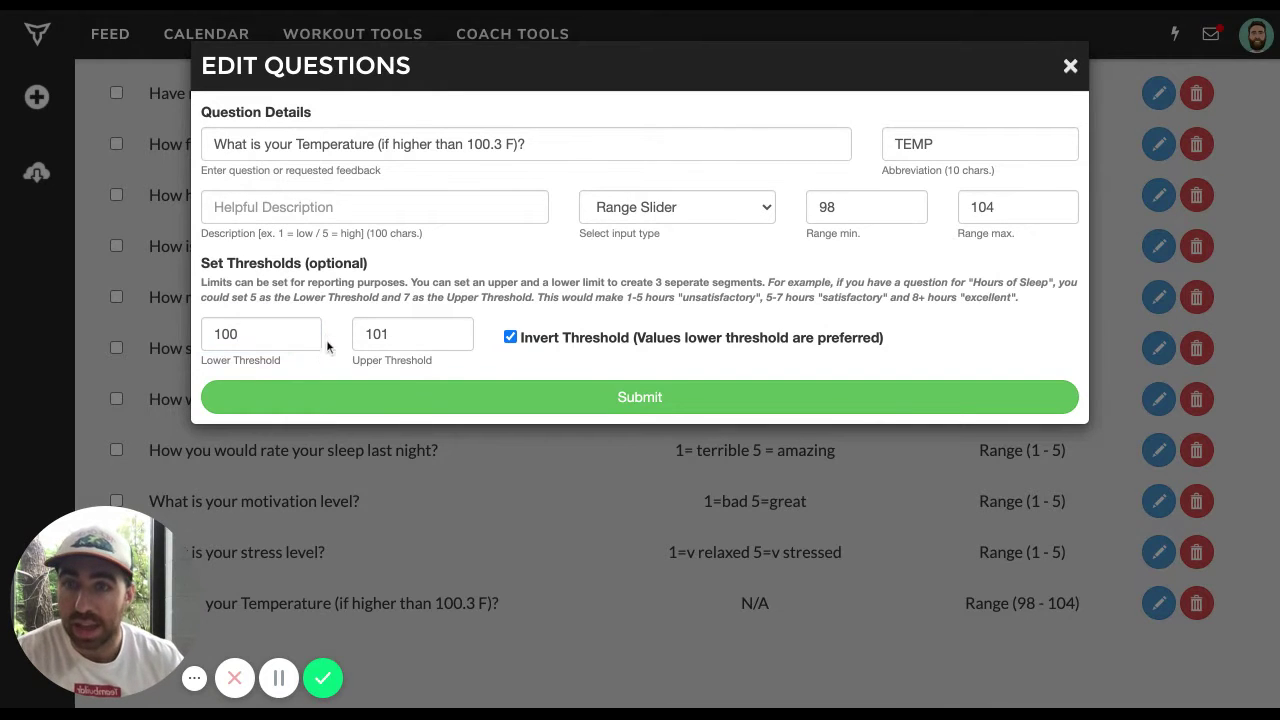
# - Set both Upper and Lower Threshold to 99.5 and submit the temperature question
pyautogui.click(381, 340)
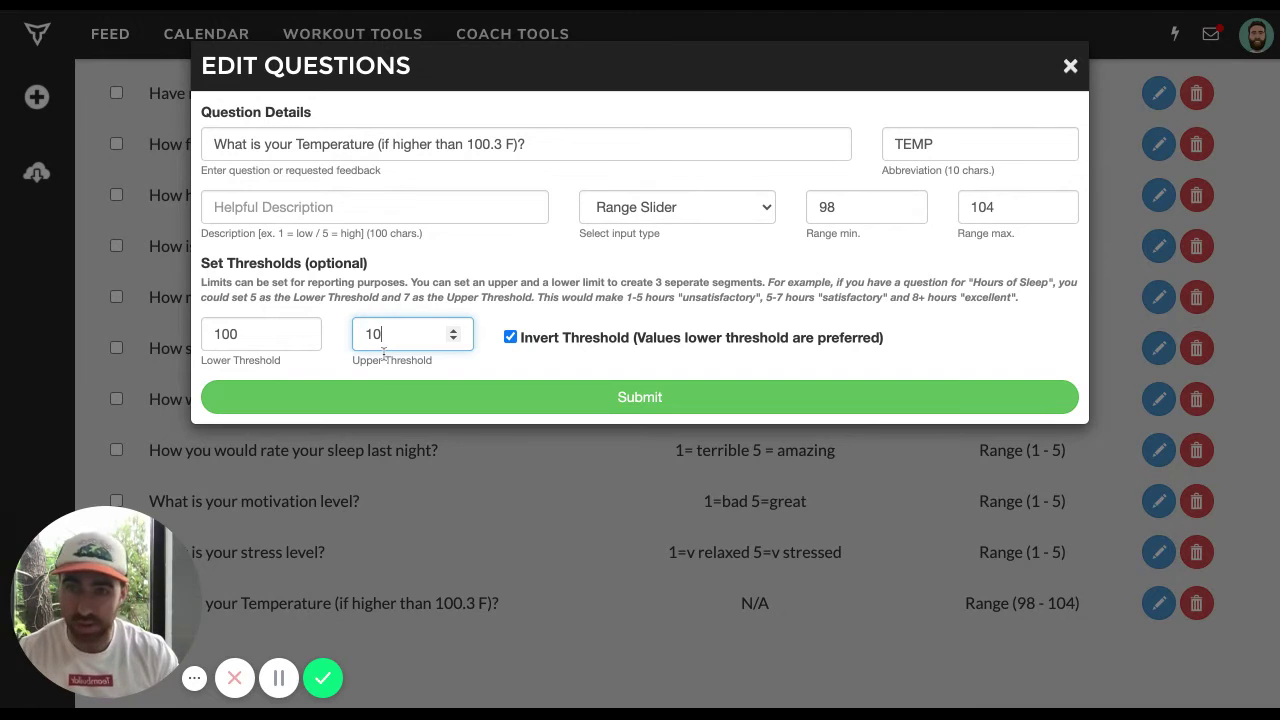
pyautogui.write('0')
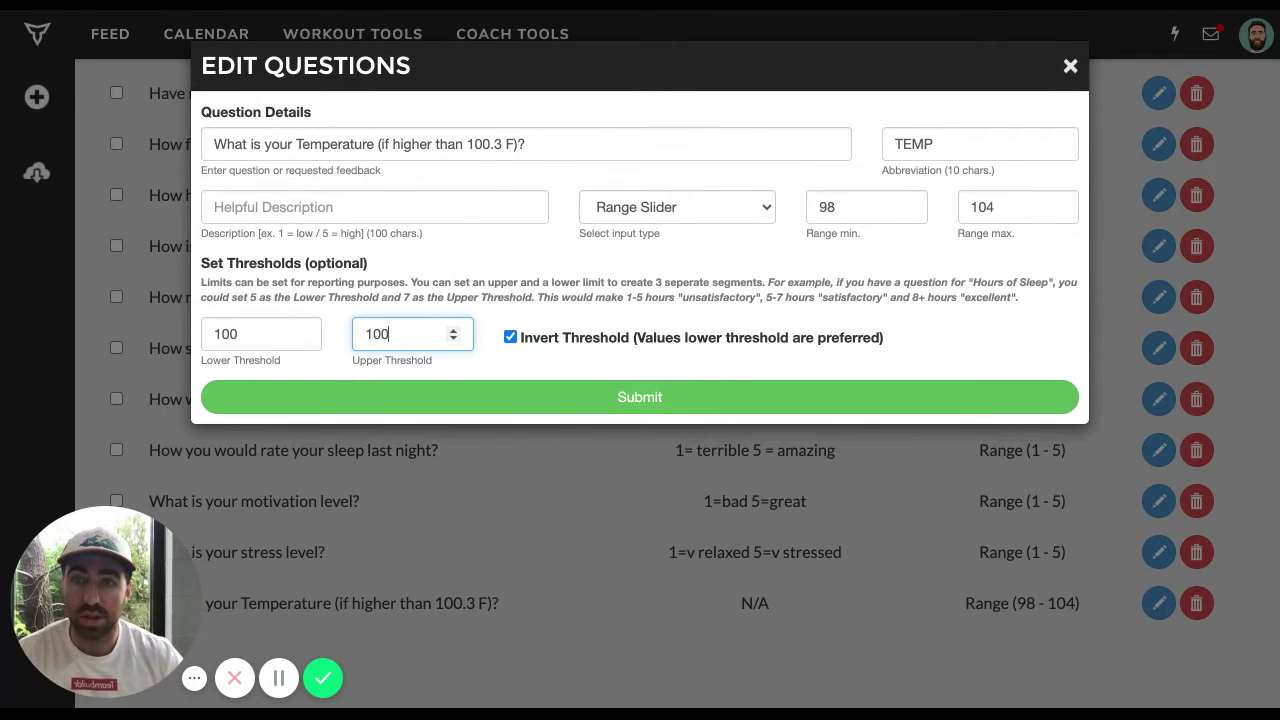
pyautogui.doubleClick(380, 336)
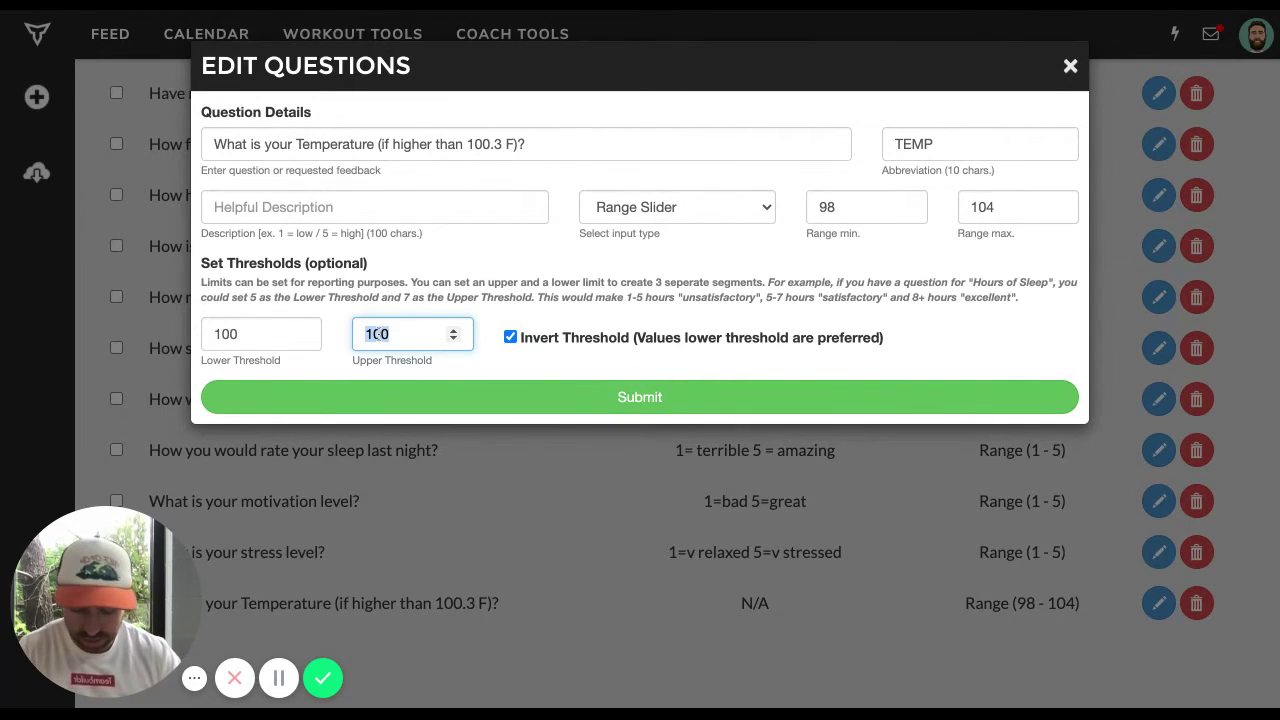
pyautogui.write('99.5')
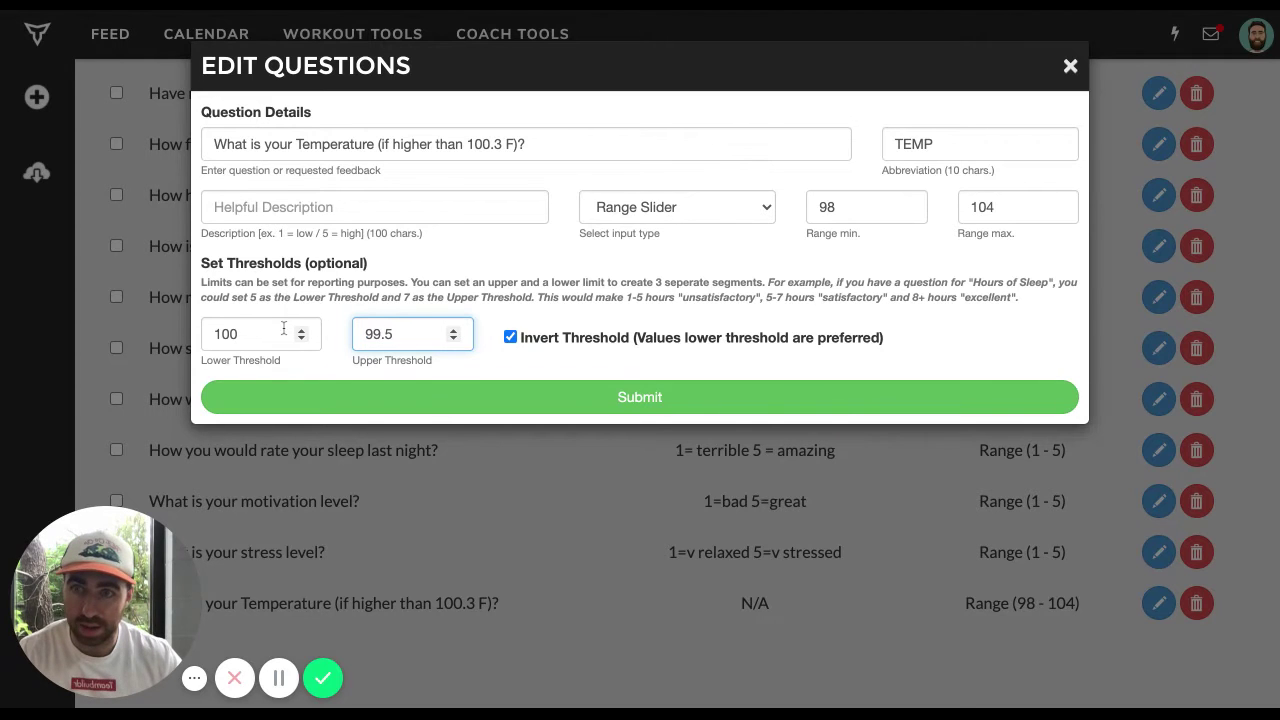
pyautogui.doubleClick(284, 330)
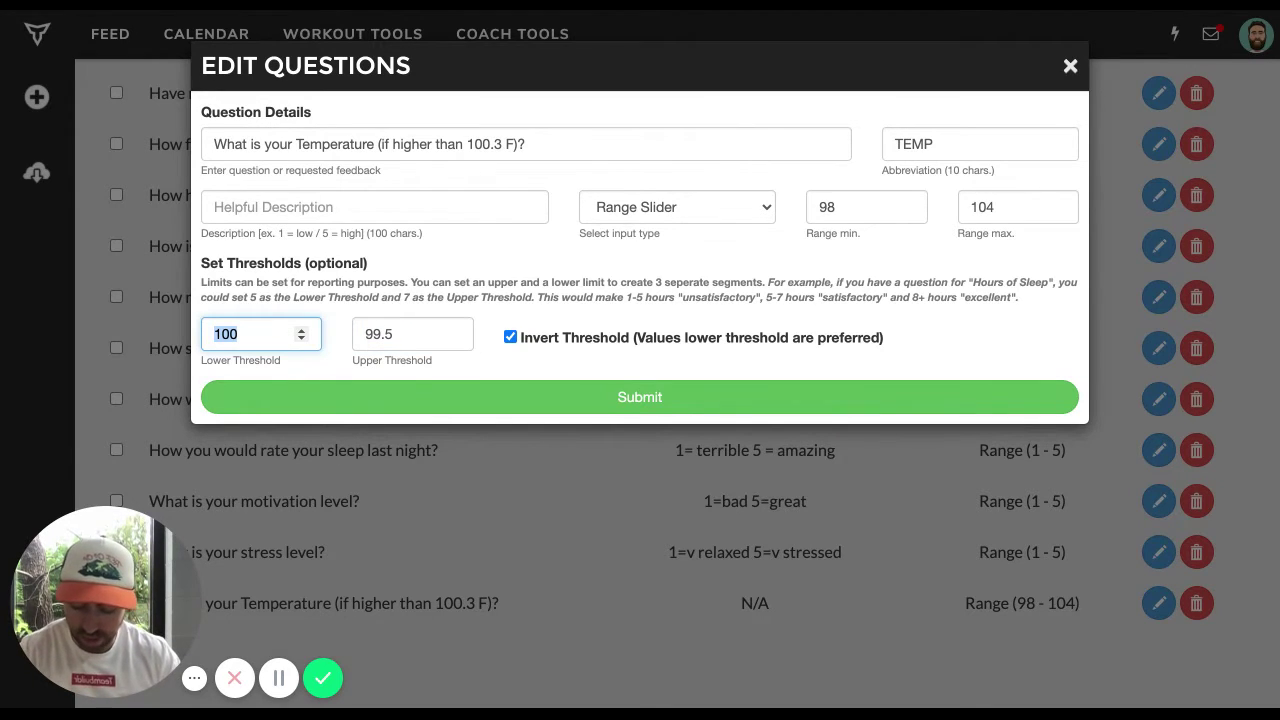
pyautogui.write('99.5')
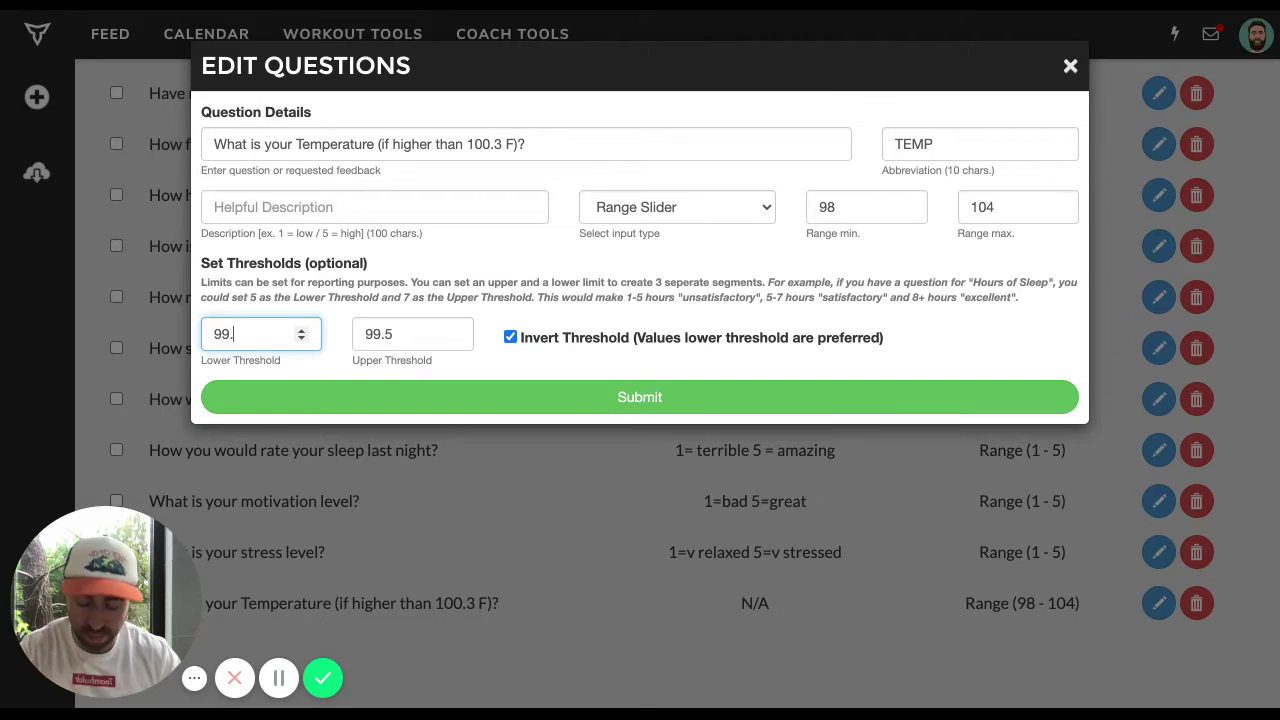
pyautogui.click(334, 336)
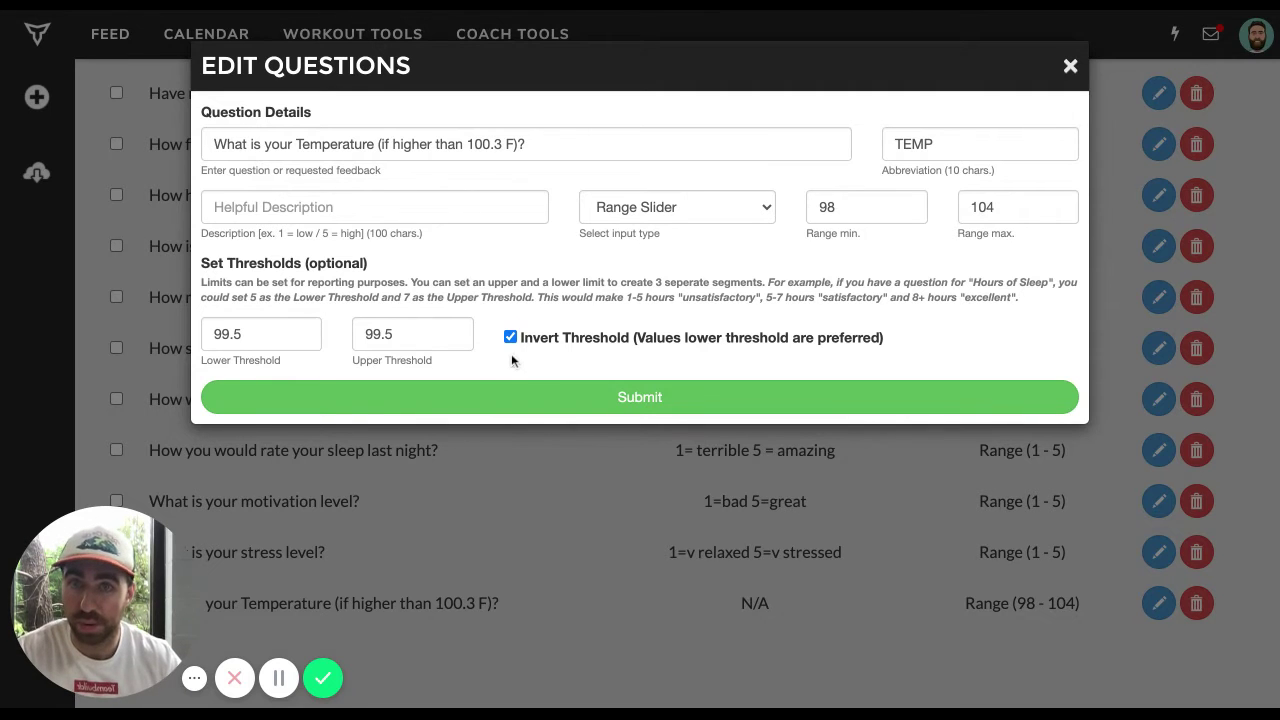
pyautogui.click(655, 400)
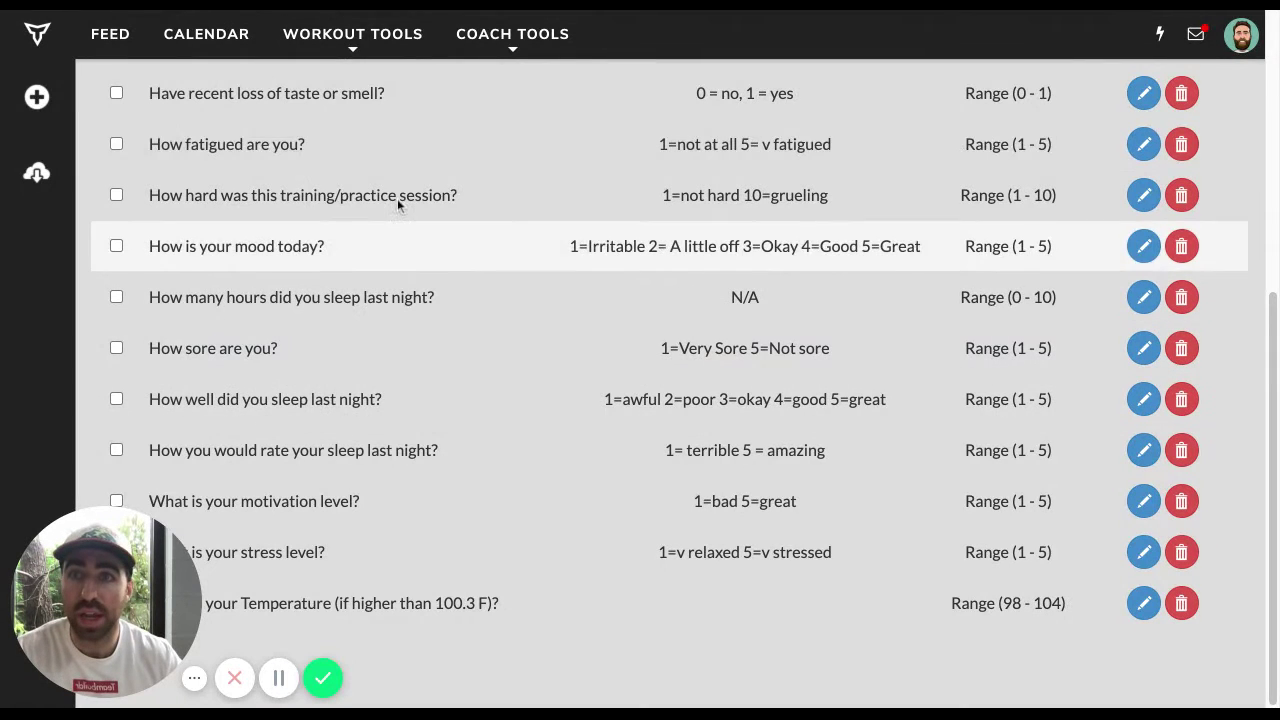
# - Load the athlete's own calendar from Athlete Calendars in the workout calendar
pyautogui.click(229, 48)
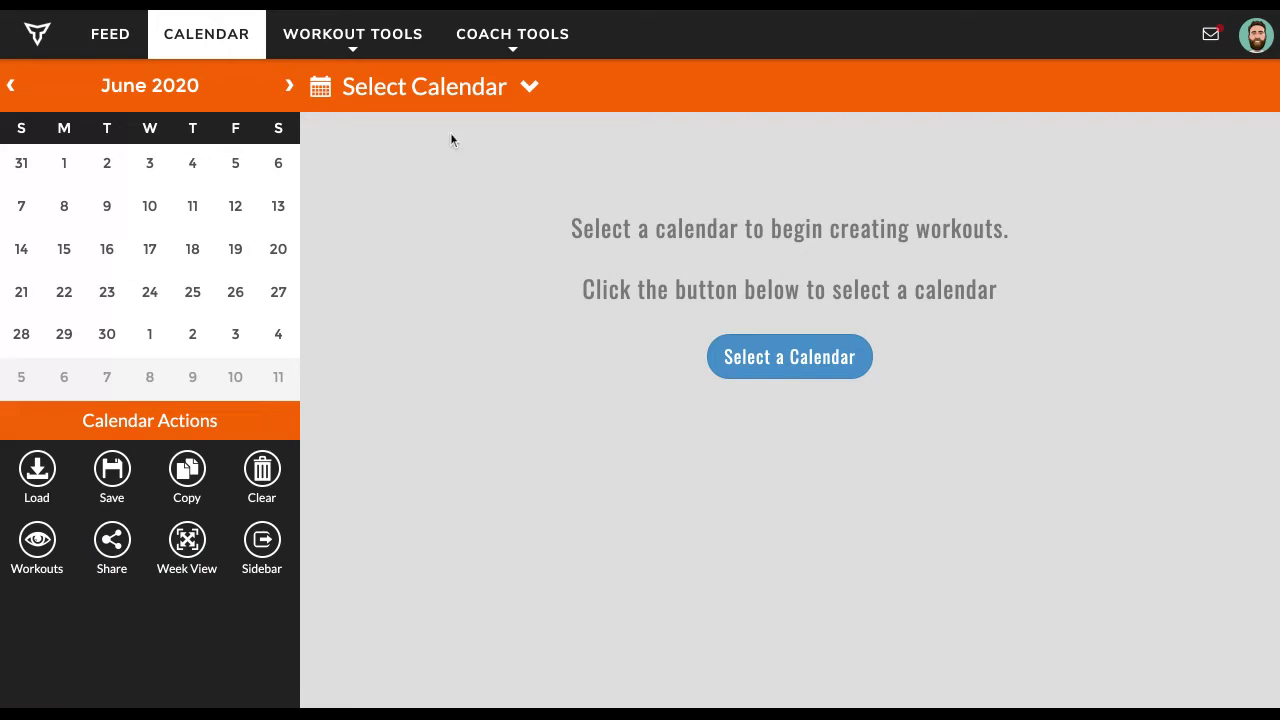
pyautogui.click(466, 100)
pyautogui.click(675, 139)
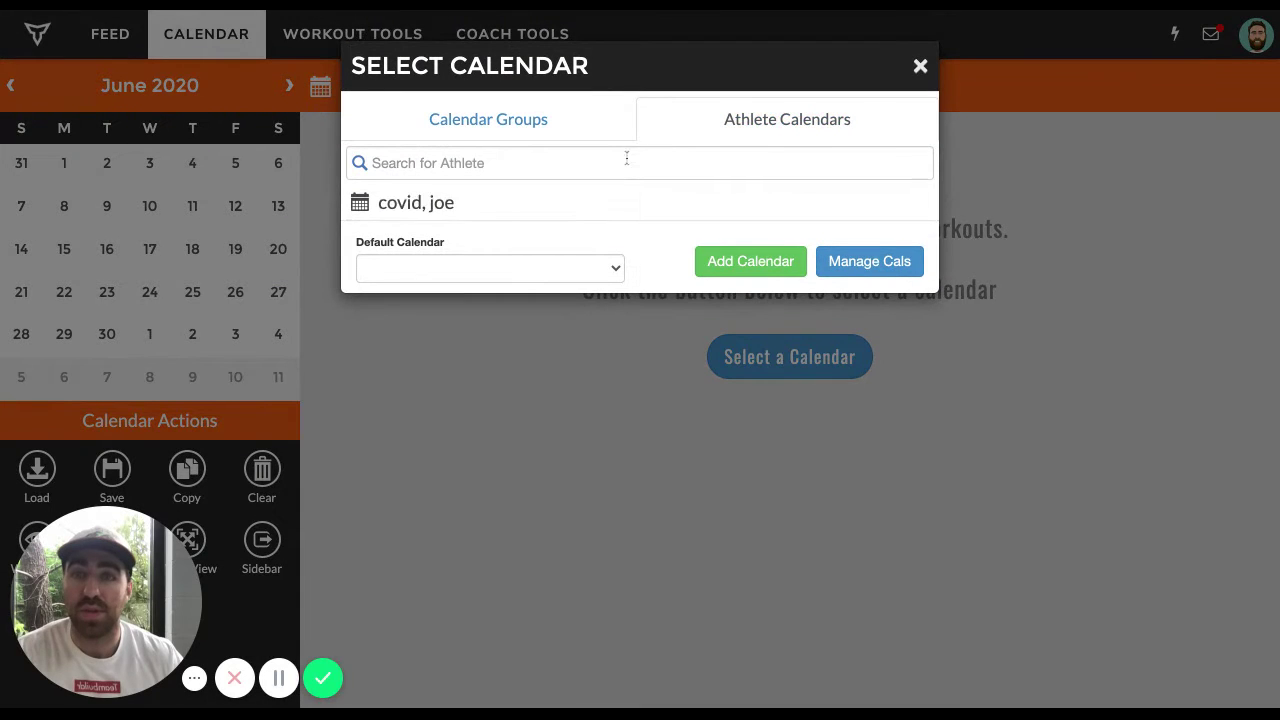
pyautogui.click(471, 203)
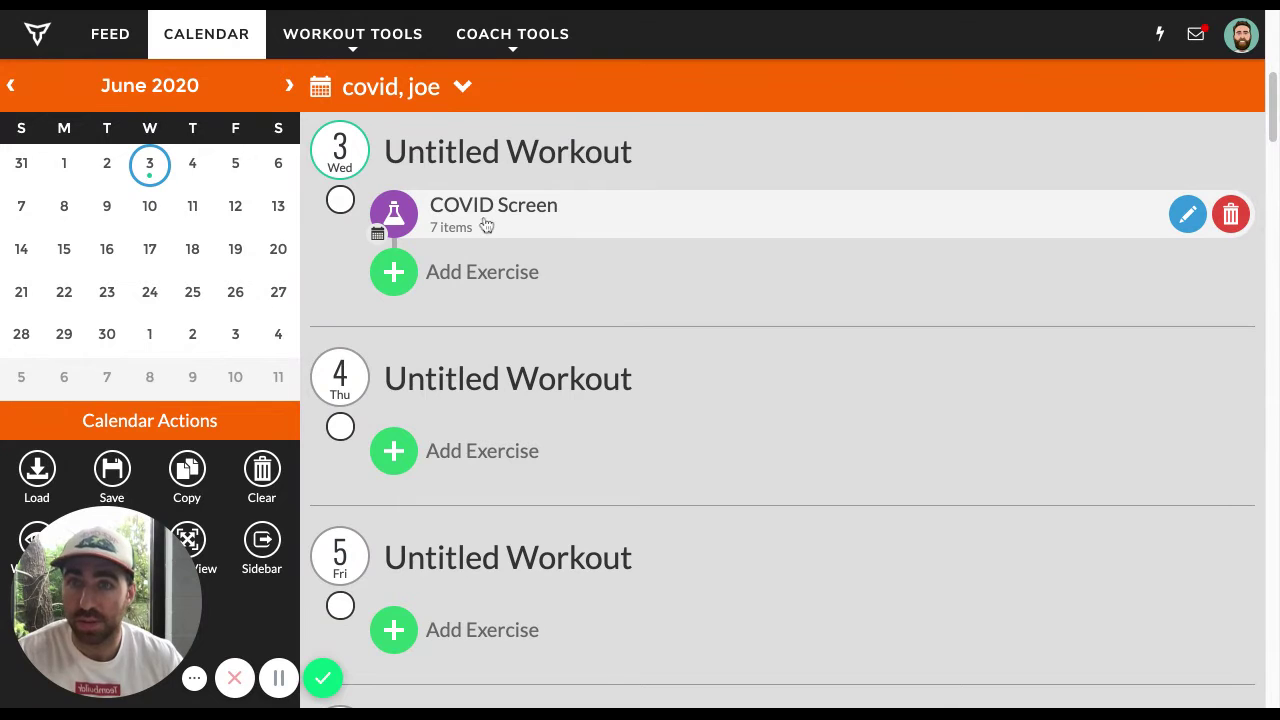
# - Open the athlete's June 3 COVID Screen form in Workout Entry
pyautogui.click(349, 40)
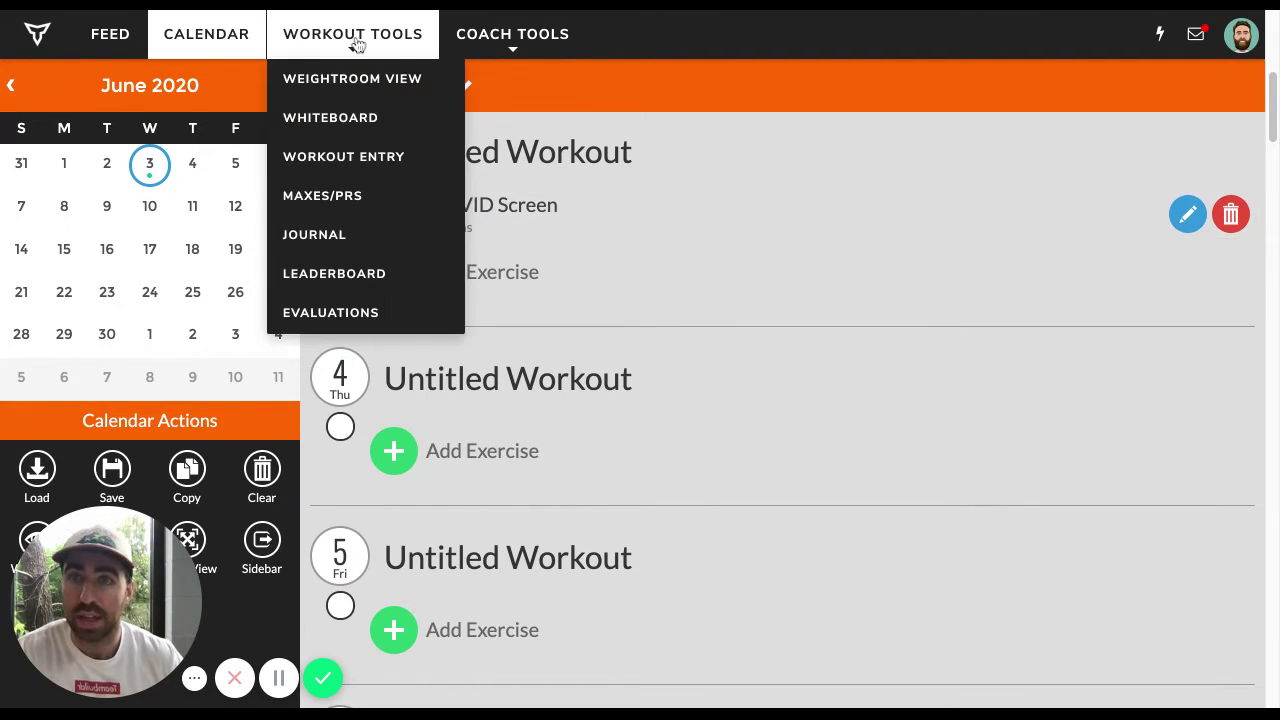
pyautogui.click(368, 163)
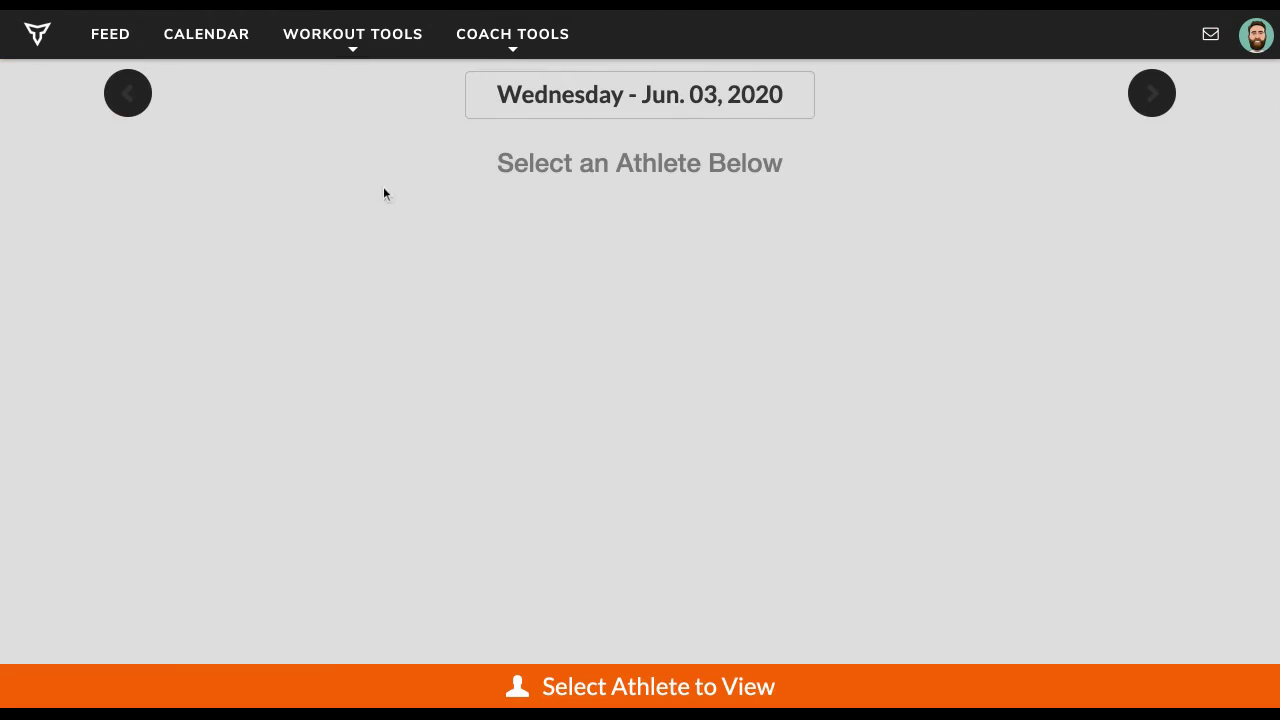
pyautogui.click(597, 686)
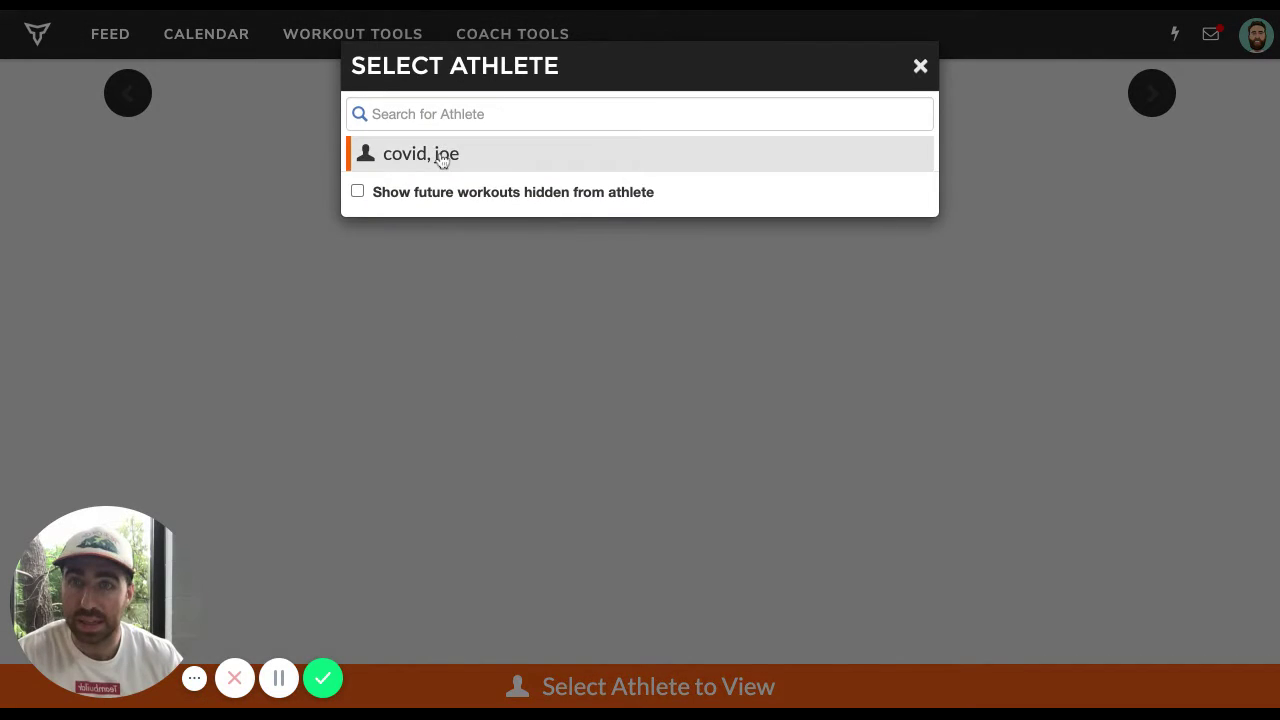
pyautogui.click(400, 152)
pyautogui.click(325, 237)
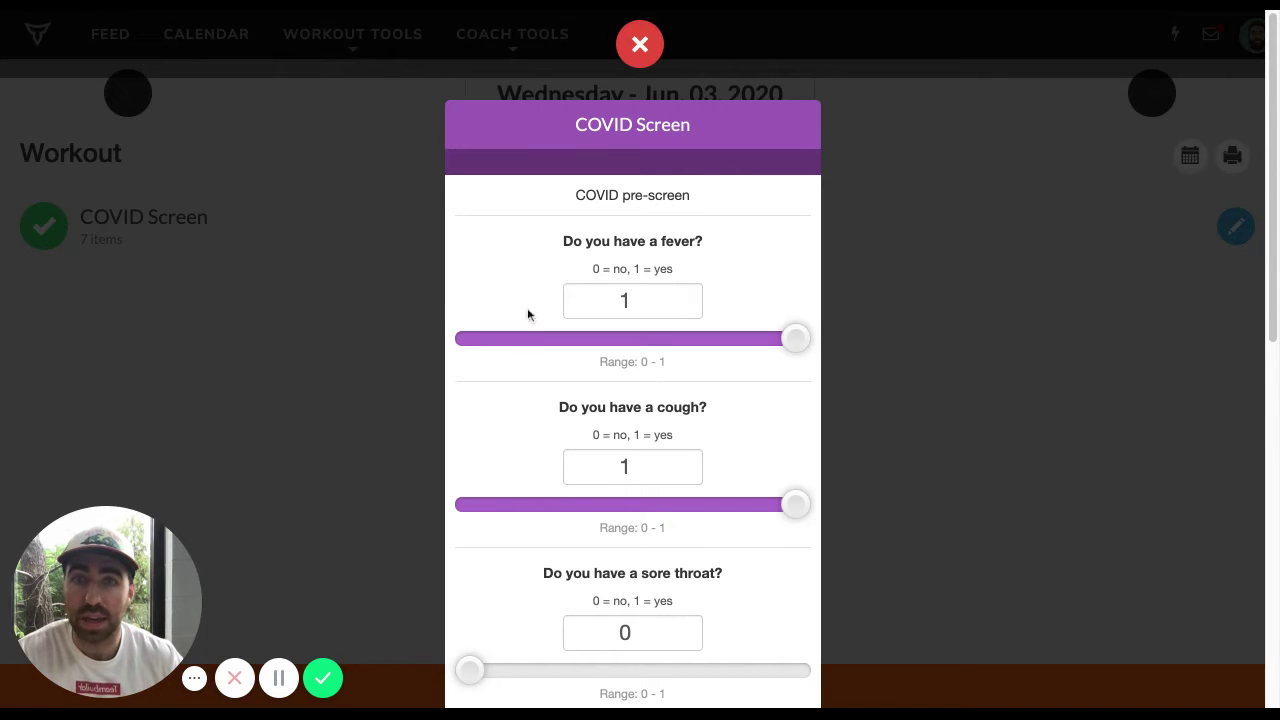
# - Answer fever 0, cough 1 and temperature 99, then save and close the form
pyautogui.scroll(-1, 528, 314)
pyautogui.click(789, 275)
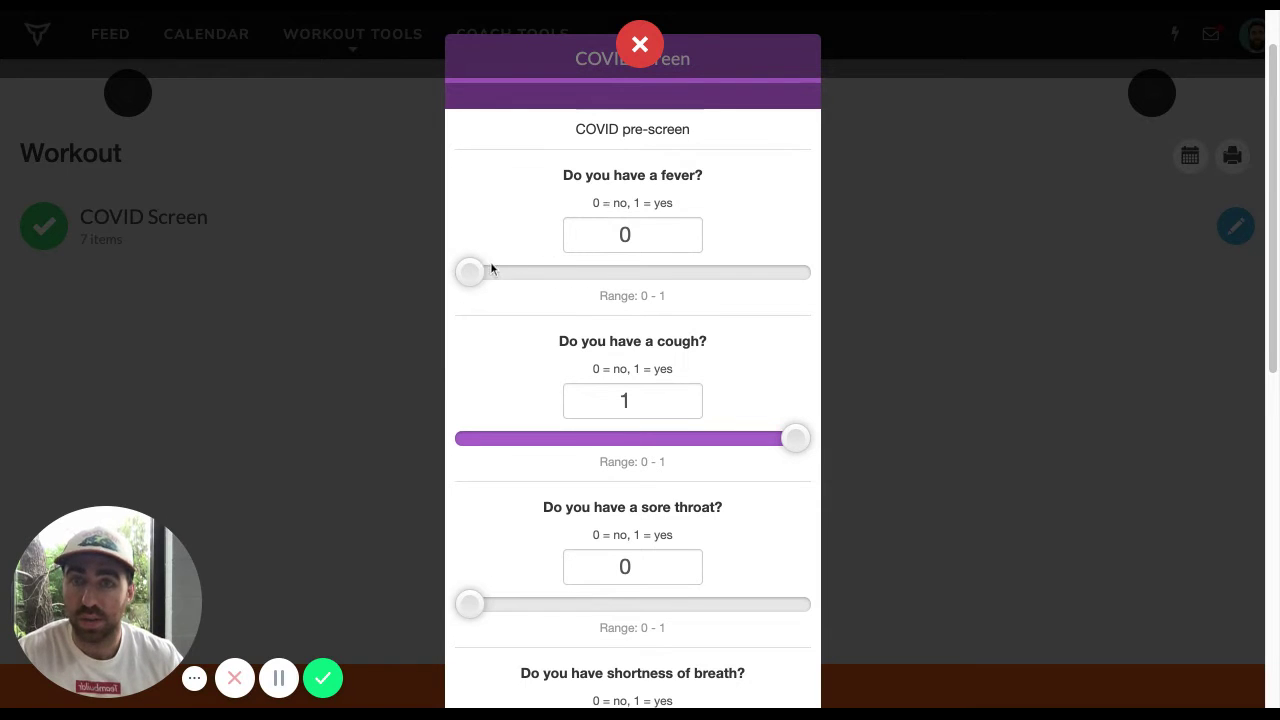
pyautogui.moveTo(471, 272); pyautogui.dragTo(734, 292)
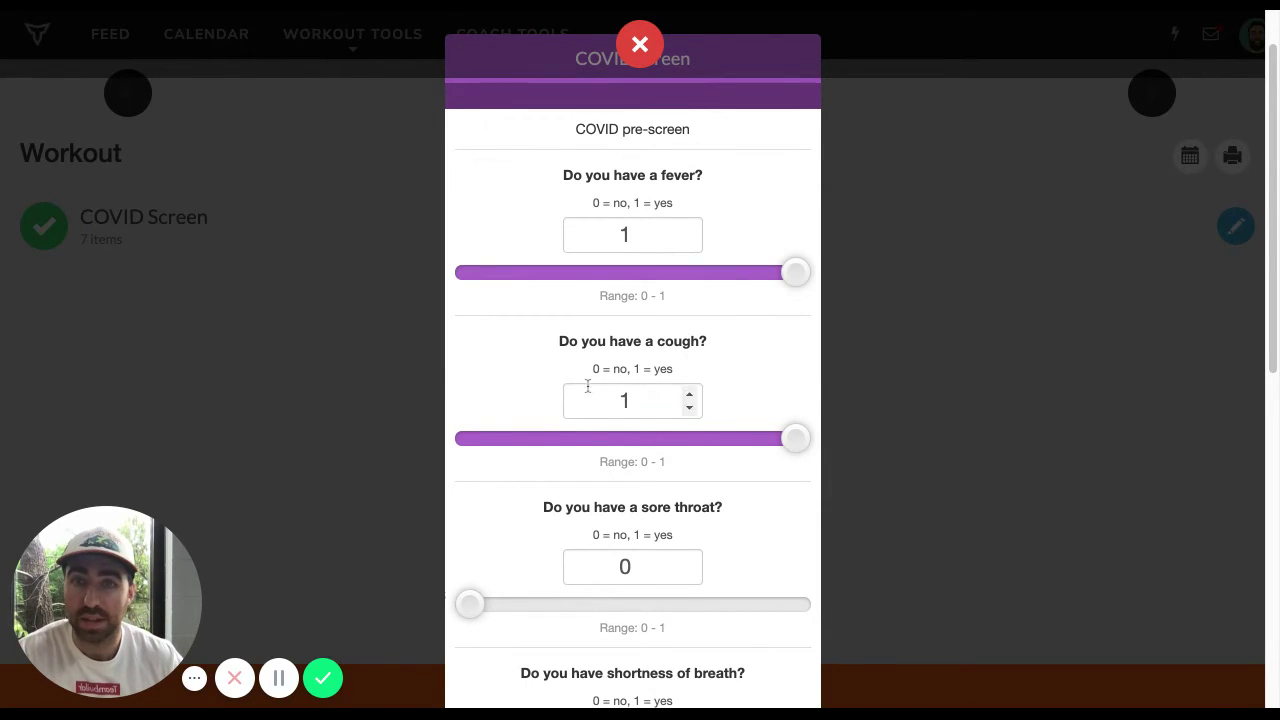
pyautogui.scroll(-1, 770, 200)
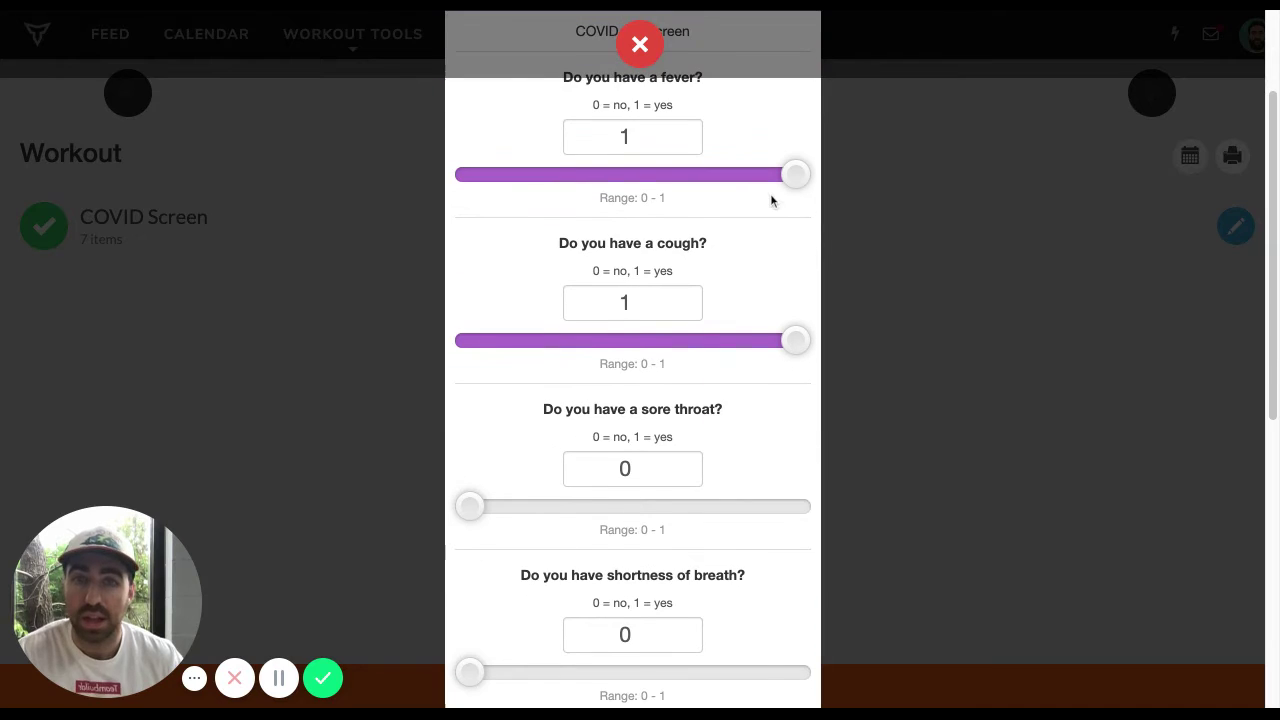
pyautogui.click(791, 181)
pyautogui.scroll(-1, 549, 303)
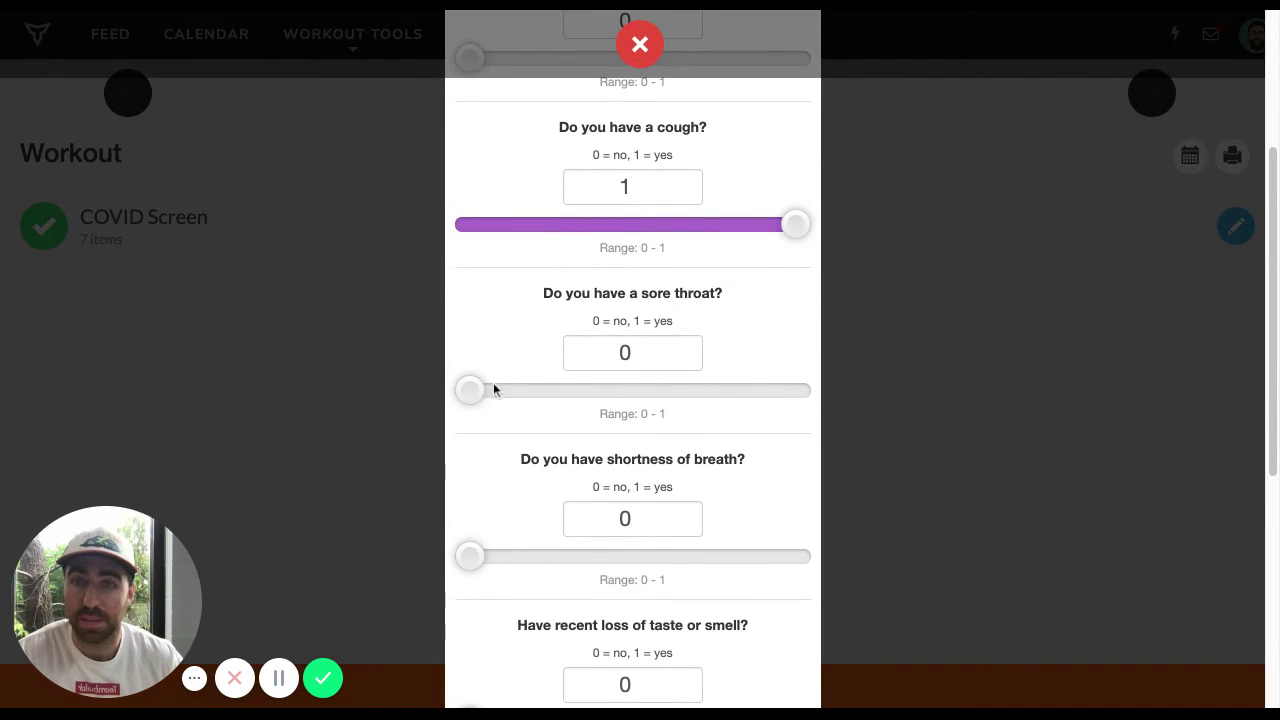
pyautogui.moveTo(471, 394); pyautogui.dragTo(694, 406)
pyautogui.scroll(-3, 692, 394)
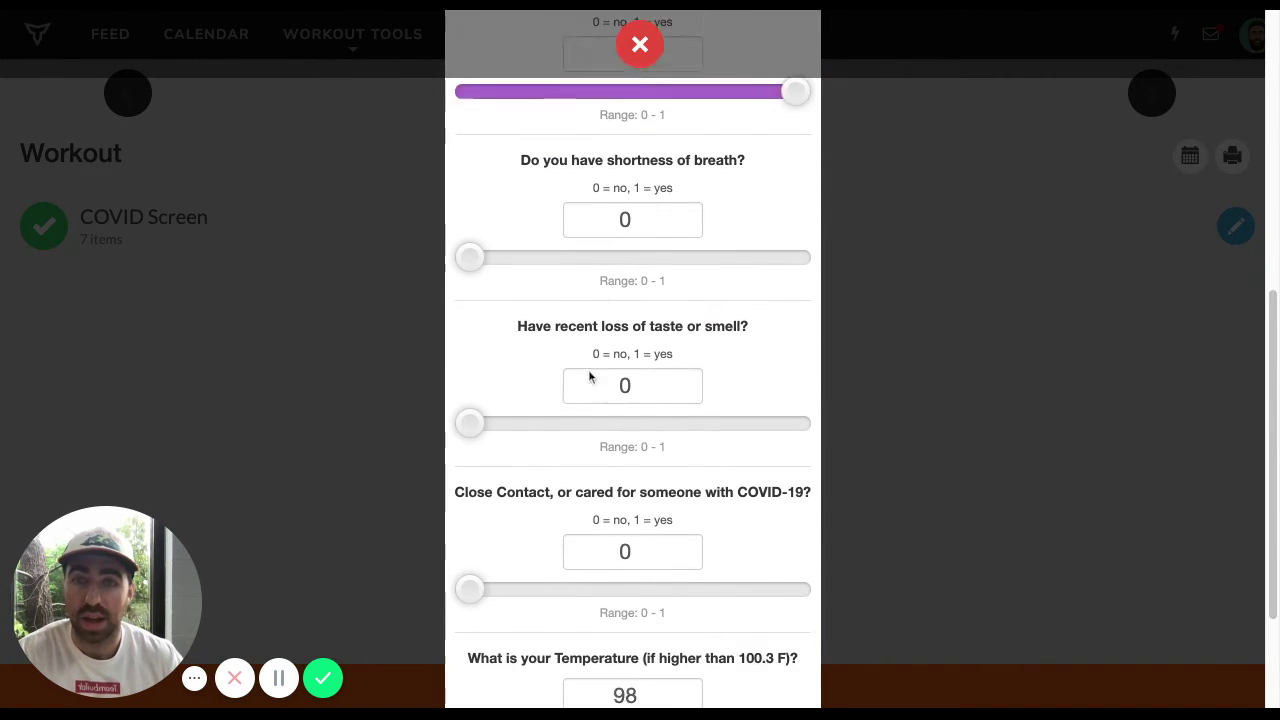
pyautogui.scroll(-2, 588, 376)
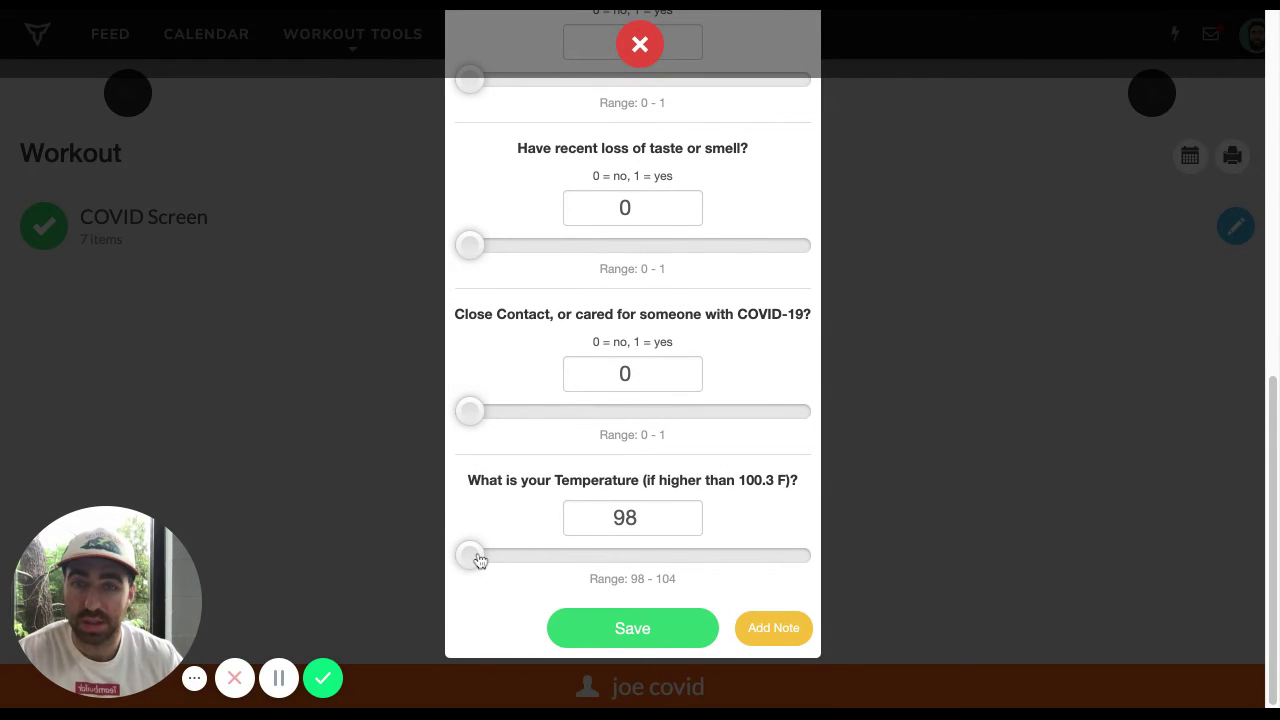
pyautogui.moveTo(478, 560); pyautogui.dragTo(523, 556)
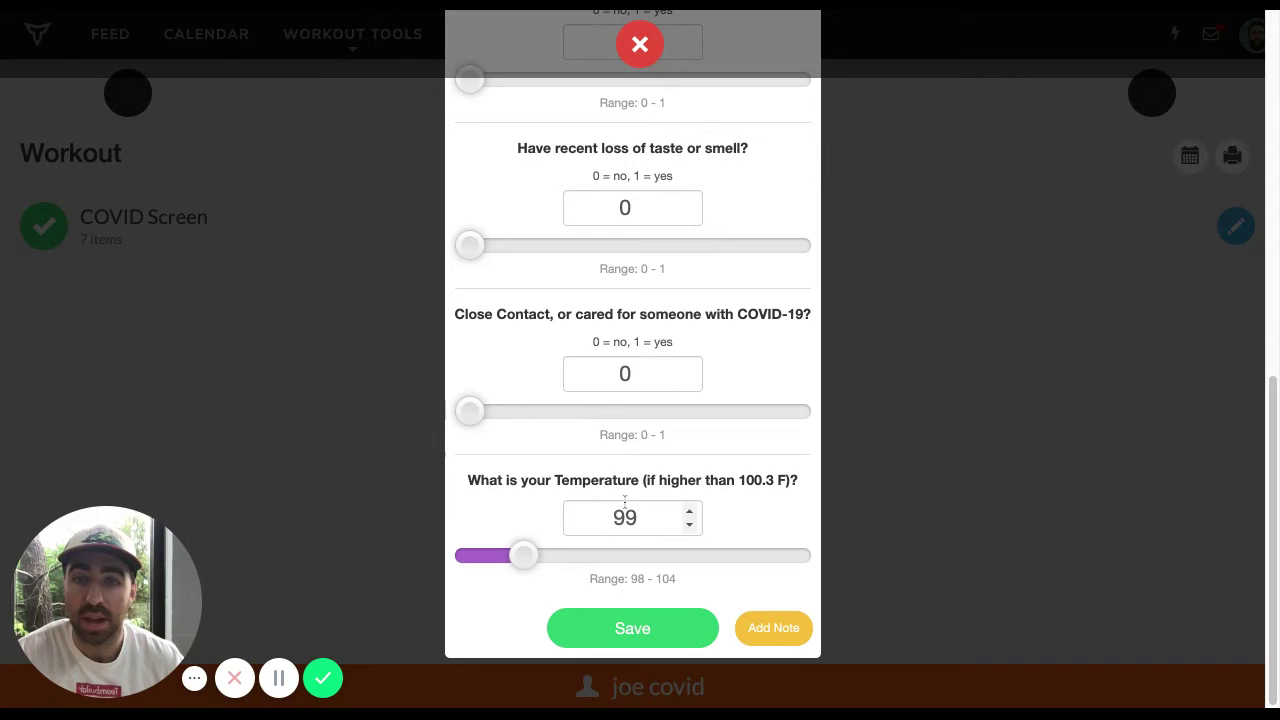
pyautogui.click(625, 630)
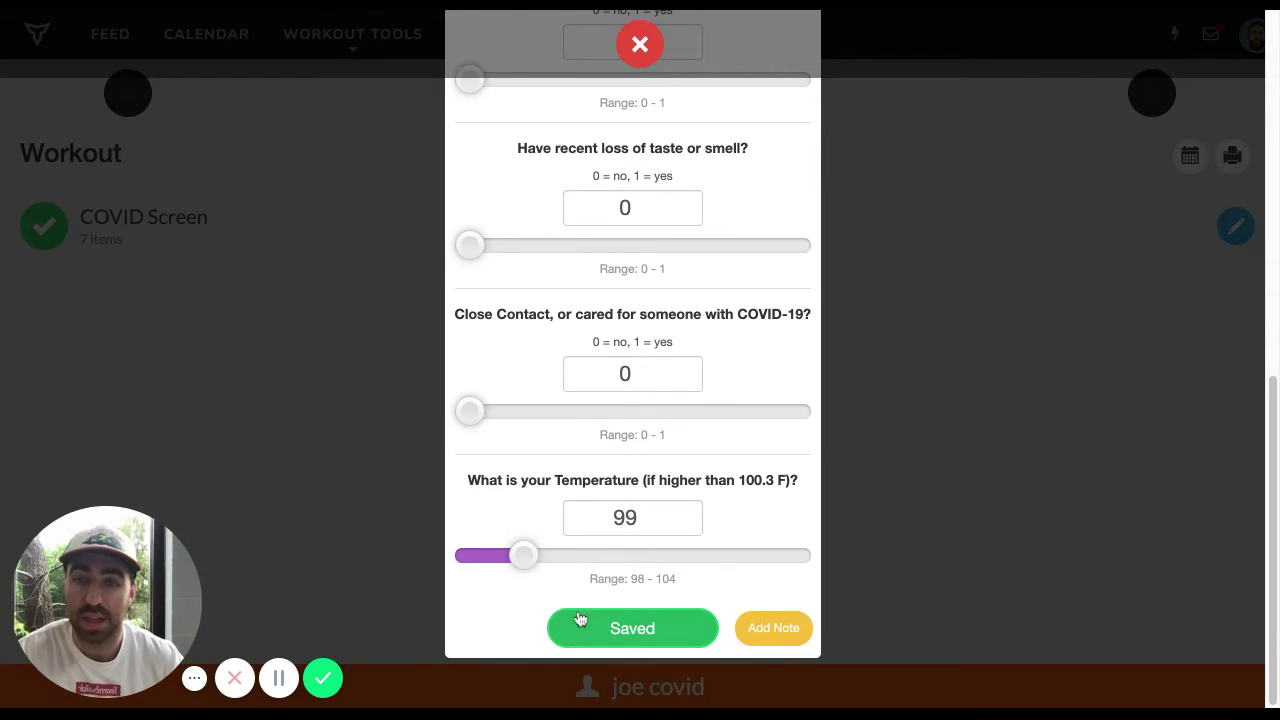
pyautogui.click(639, 58)
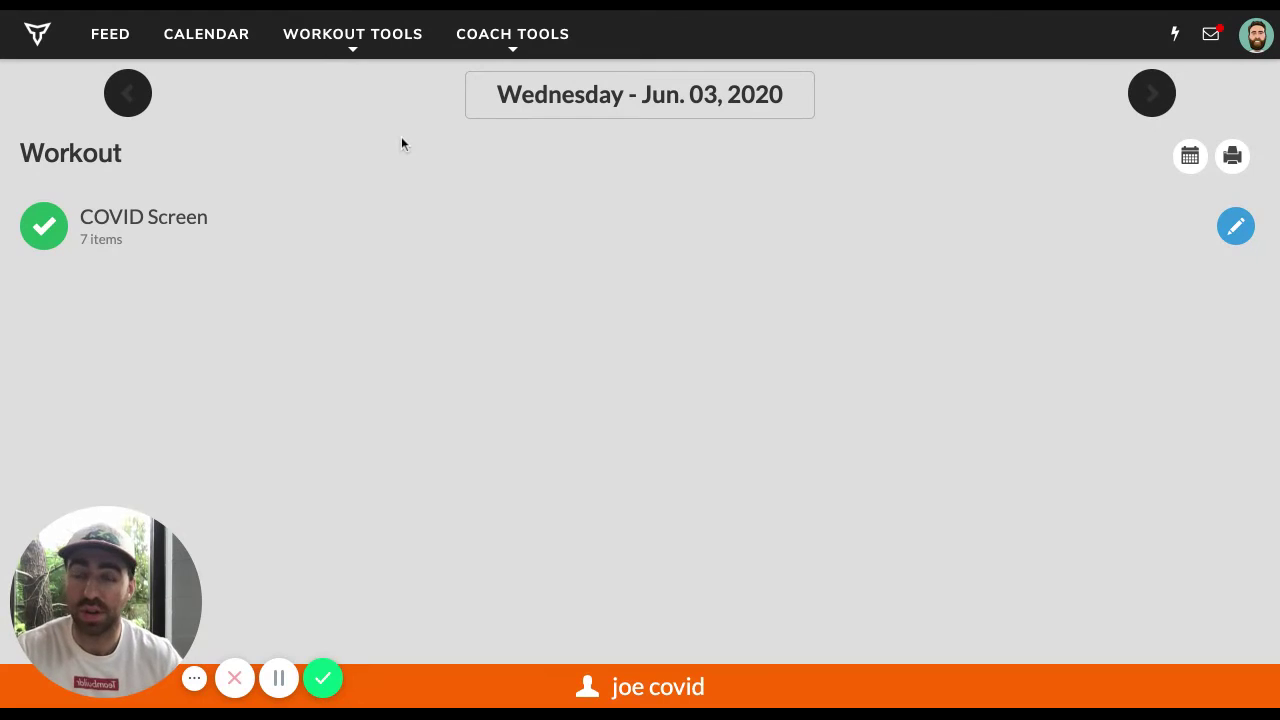
# - Generate a Reporting > Questionnaire Report of the athlete's COVID Screen for 2020-06-03
pyautogui.moveTo(496, 53)
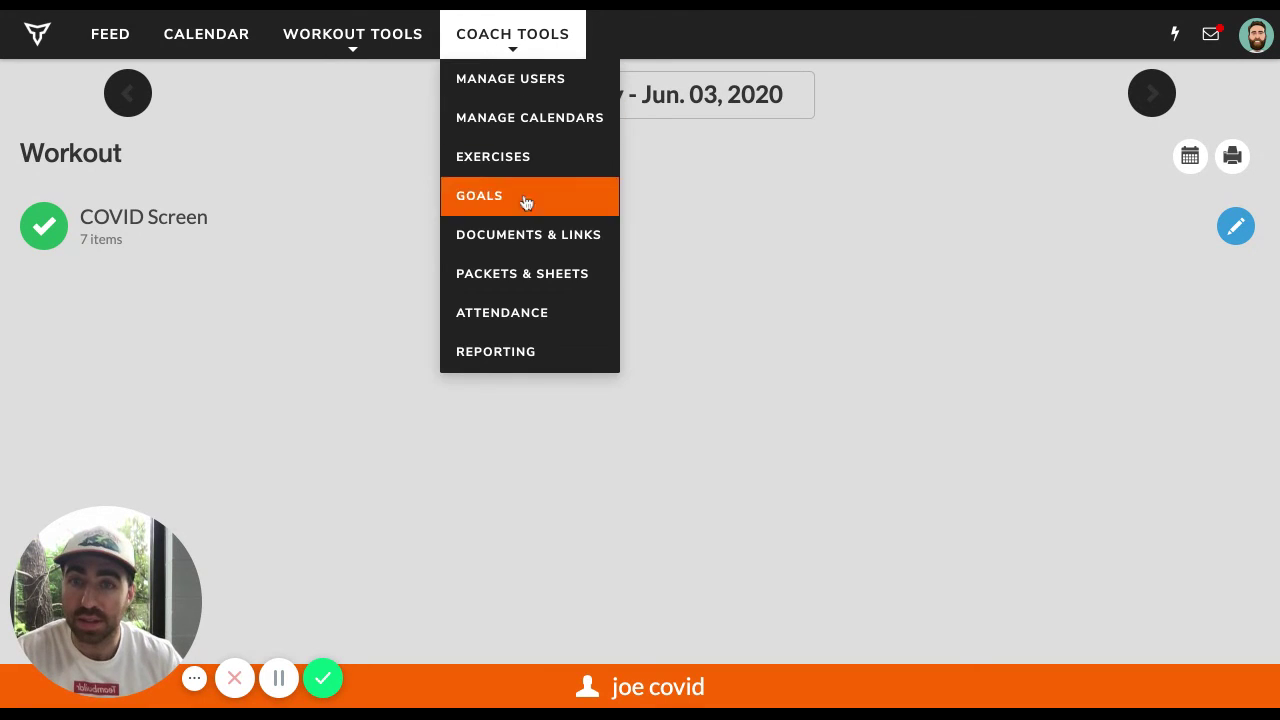
pyautogui.click(505, 352)
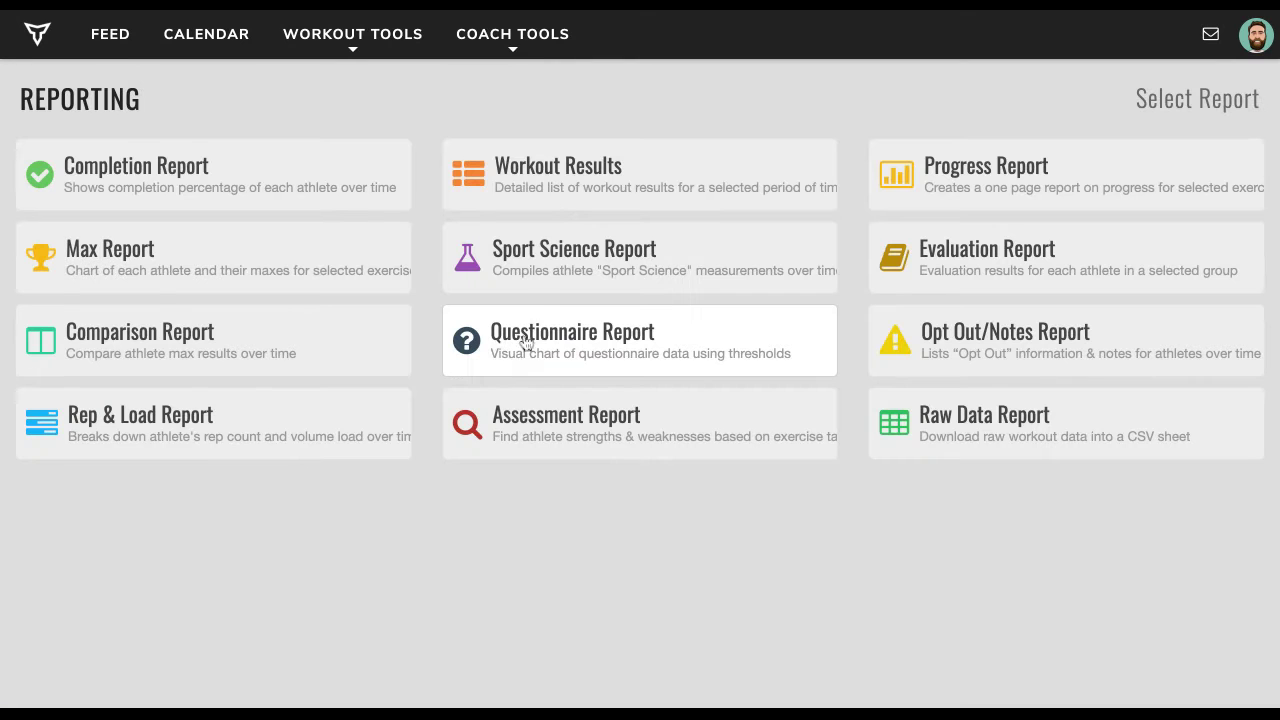
pyautogui.click(582, 345)
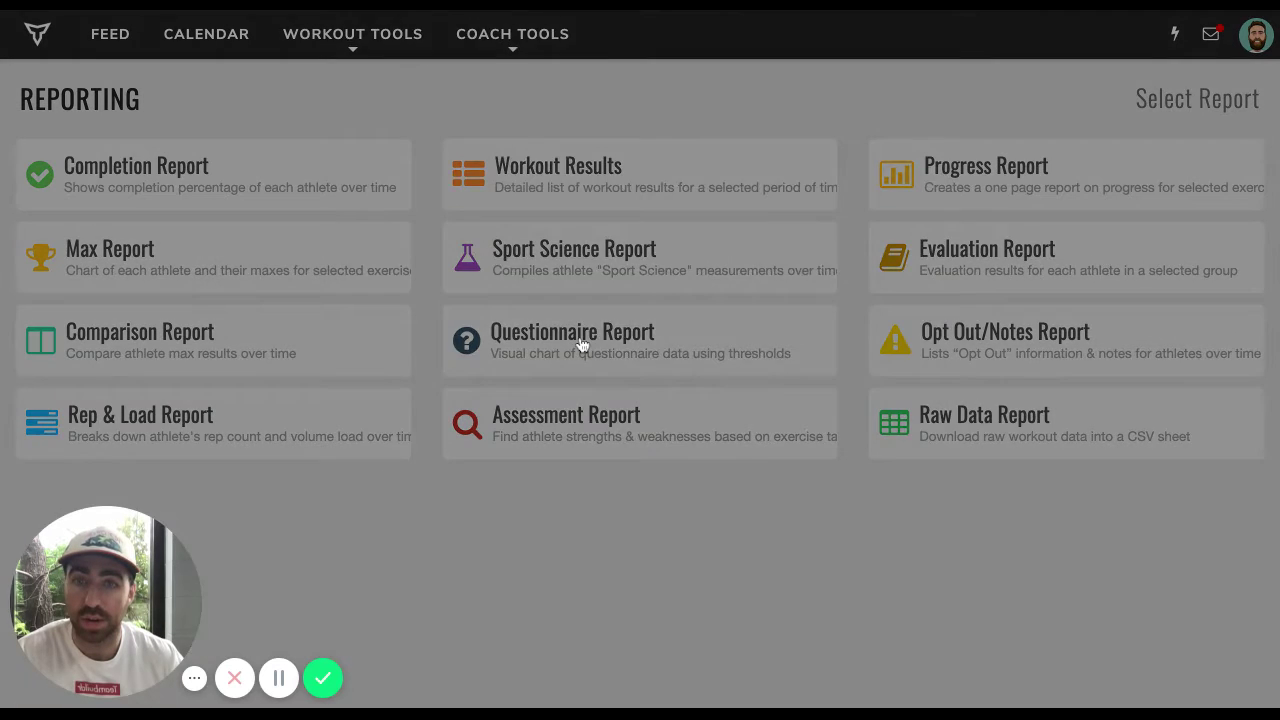
pyautogui.click(560, 148)
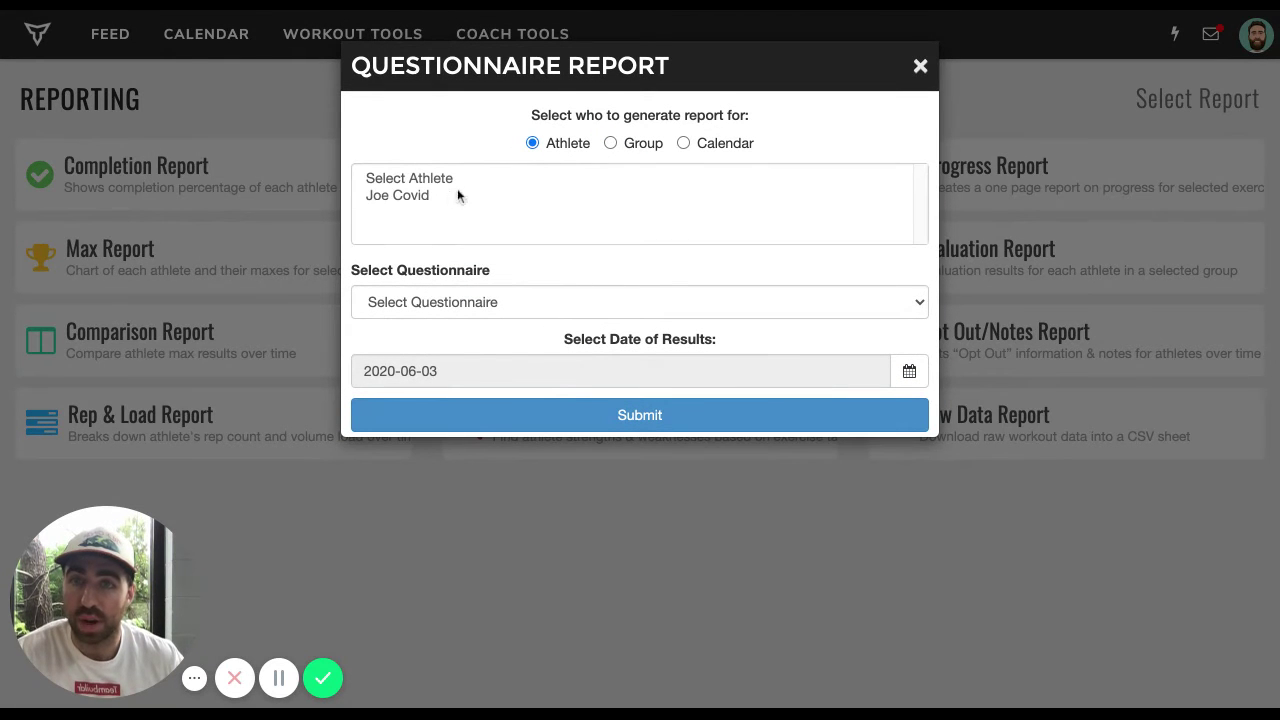
pyautogui.click(441, 196)
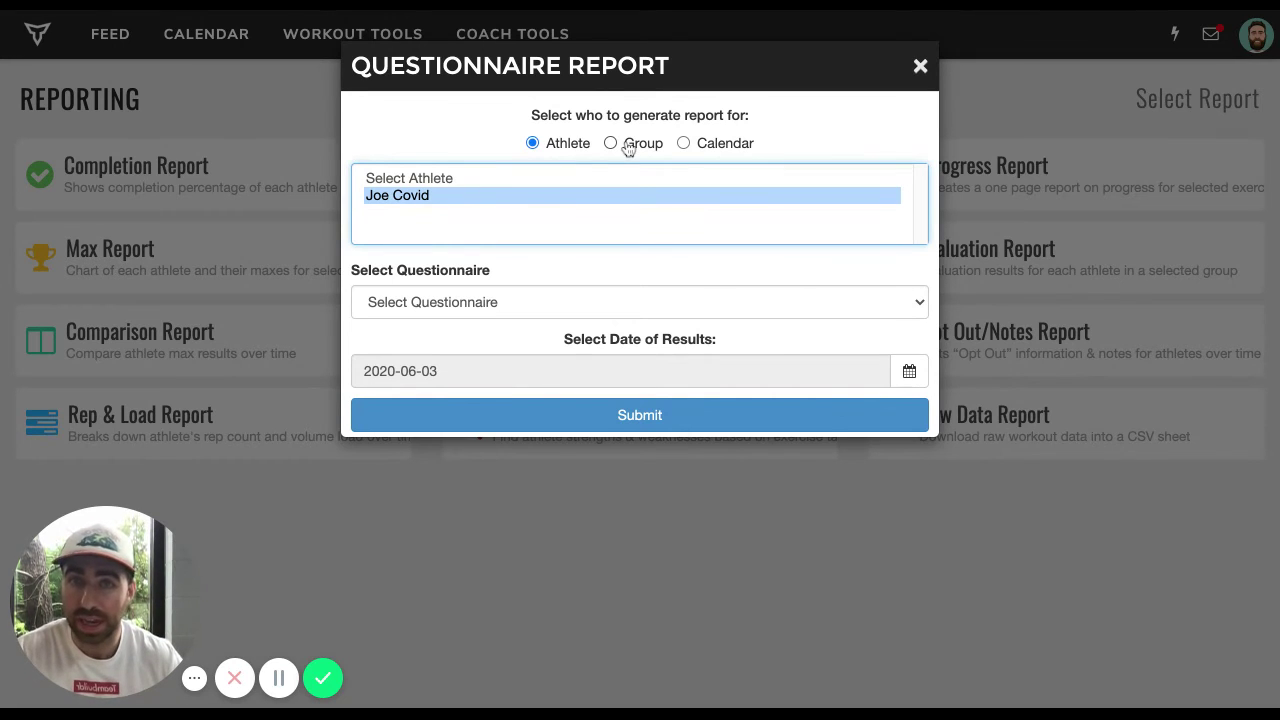
pyautogui.click(451, 304)
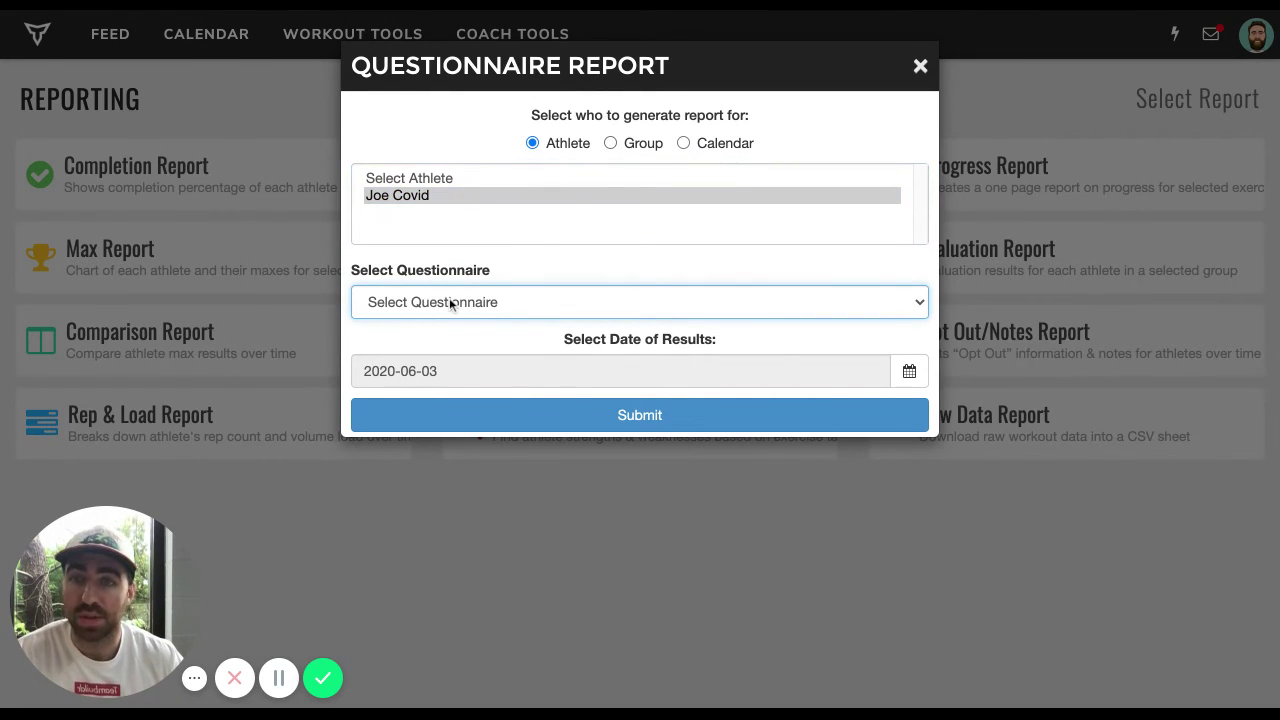
pyautogui.click(492, 338)
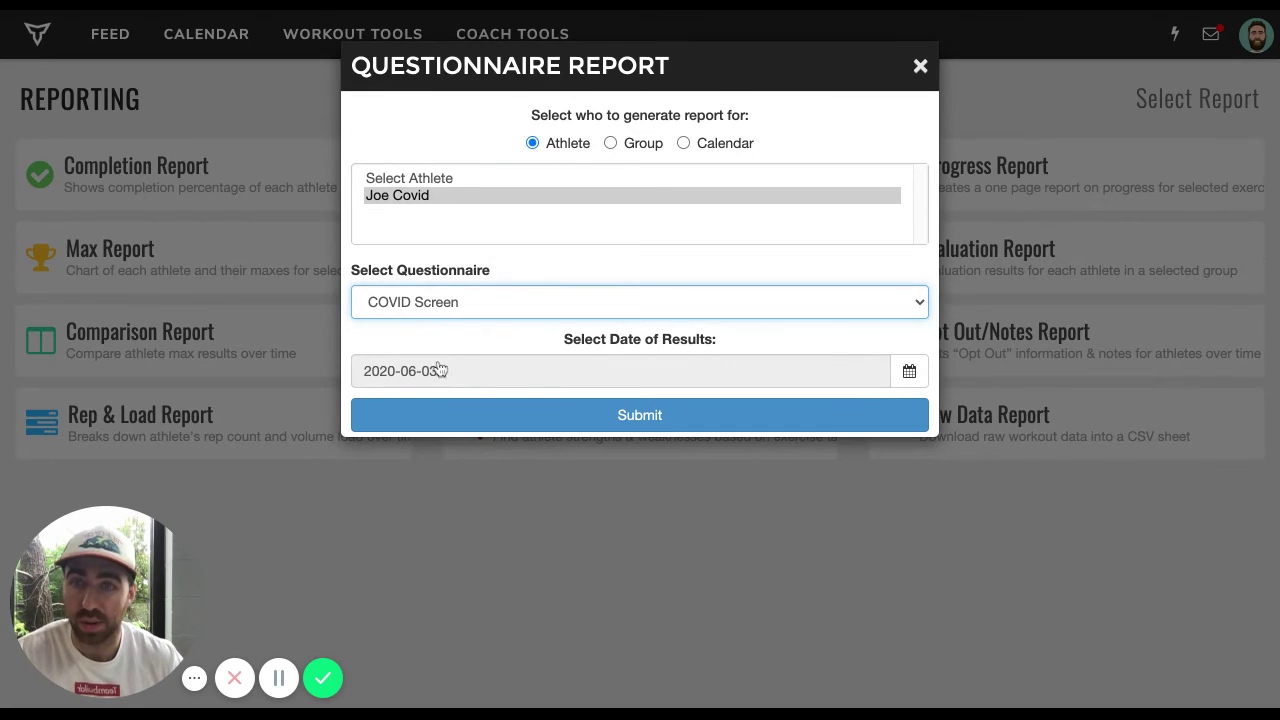
pyautogui.click(610, 414)
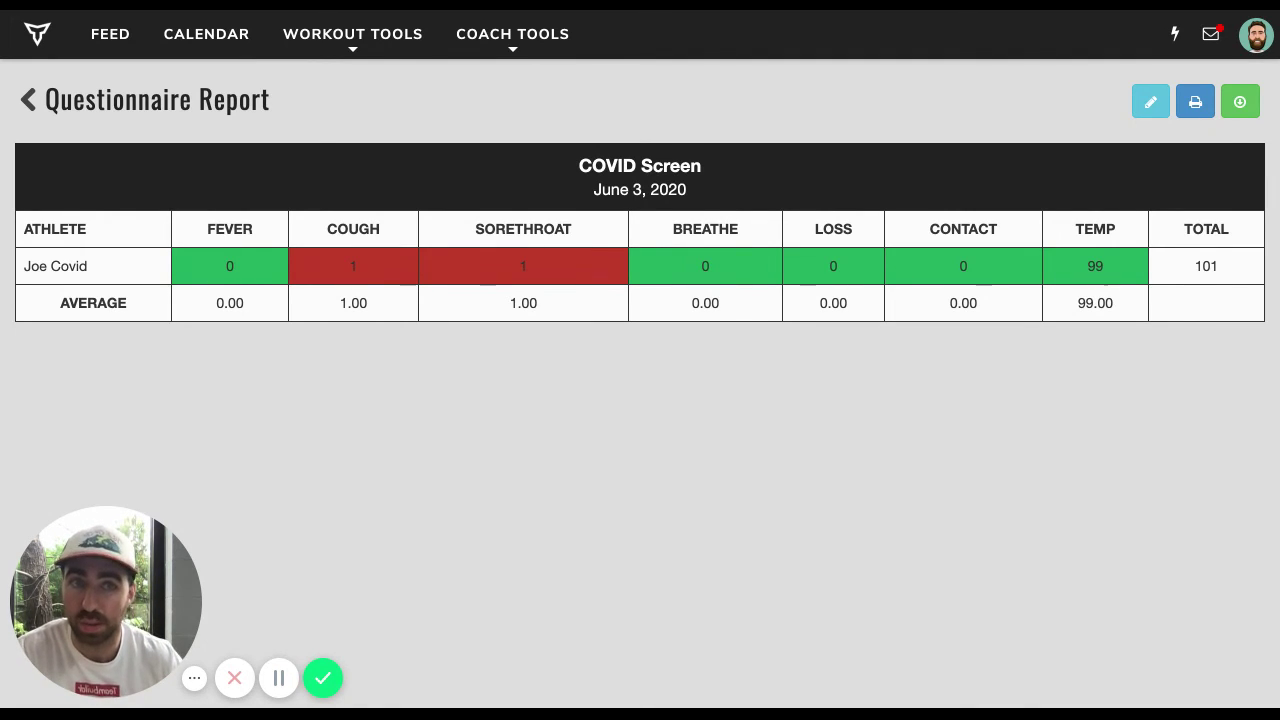
# - Highlight the report's total of 101, temperature 99, and the FEVER to CONTACT headings
pyautogui.doubleClick(1181, 266)
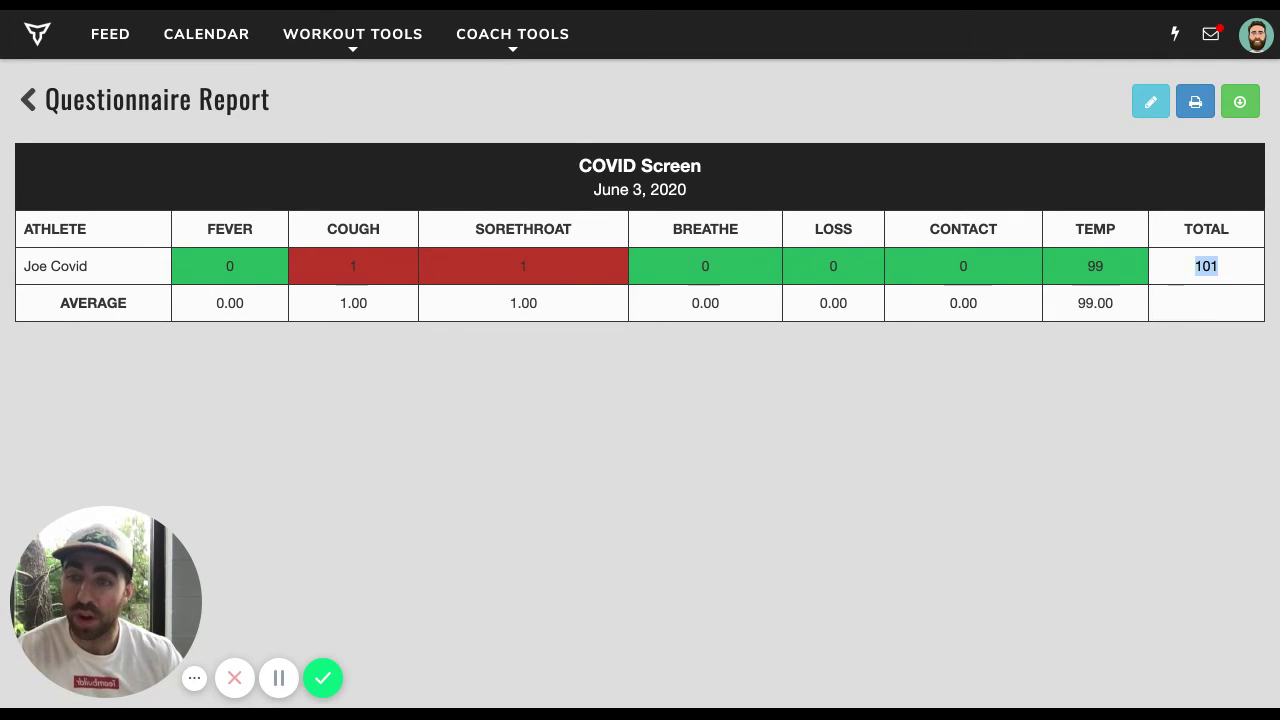
pyautogui.doubleClick(1197, 265)
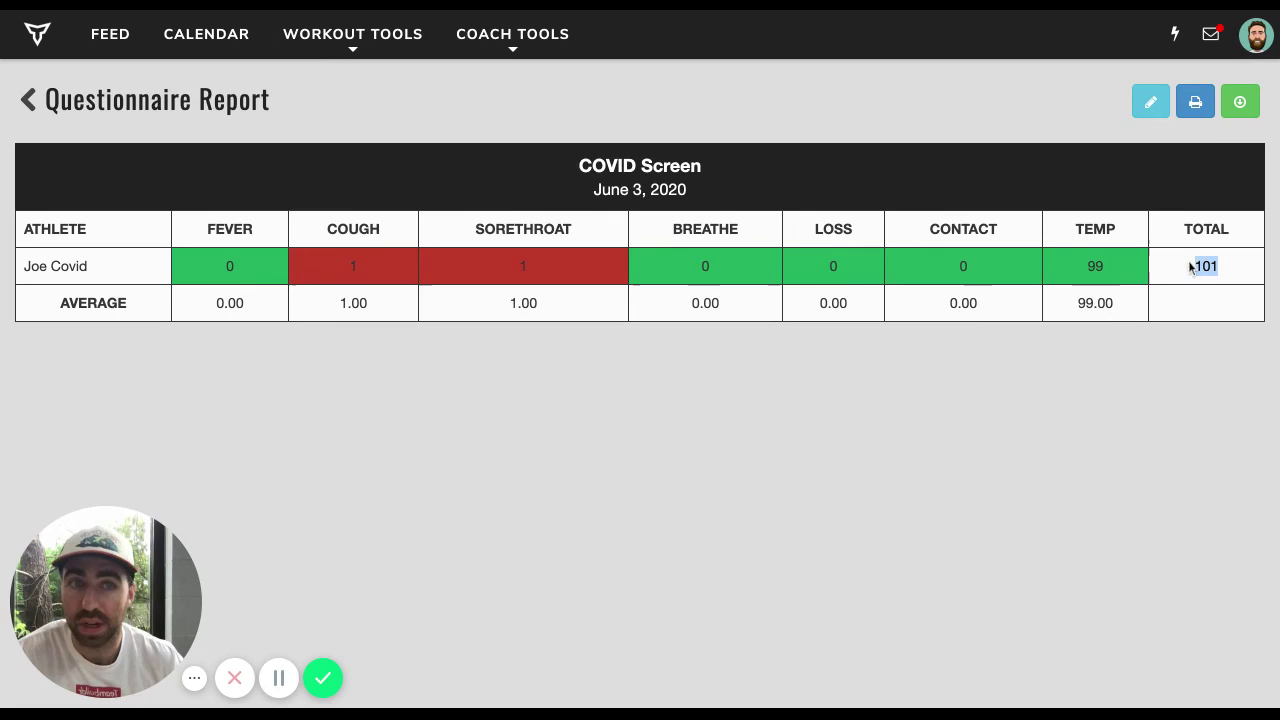
pyautogui.doubleClick(1112, 268)
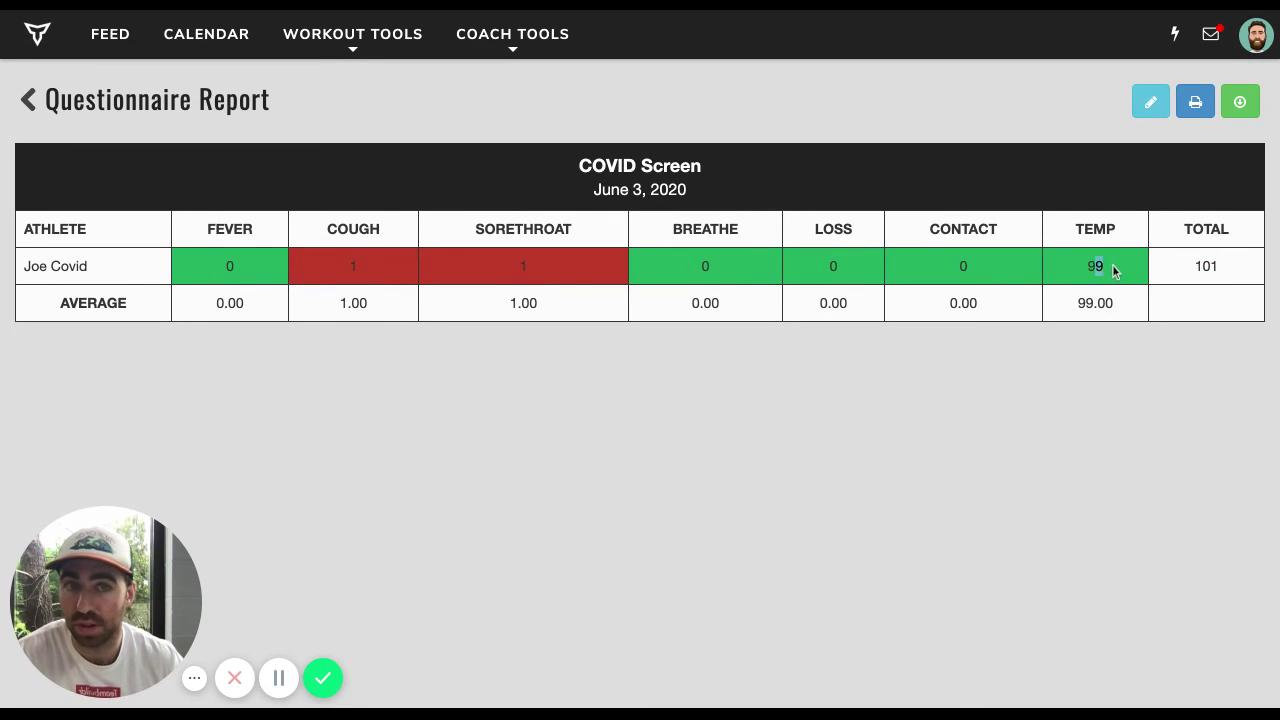
pyautogui.click(1088, 341)
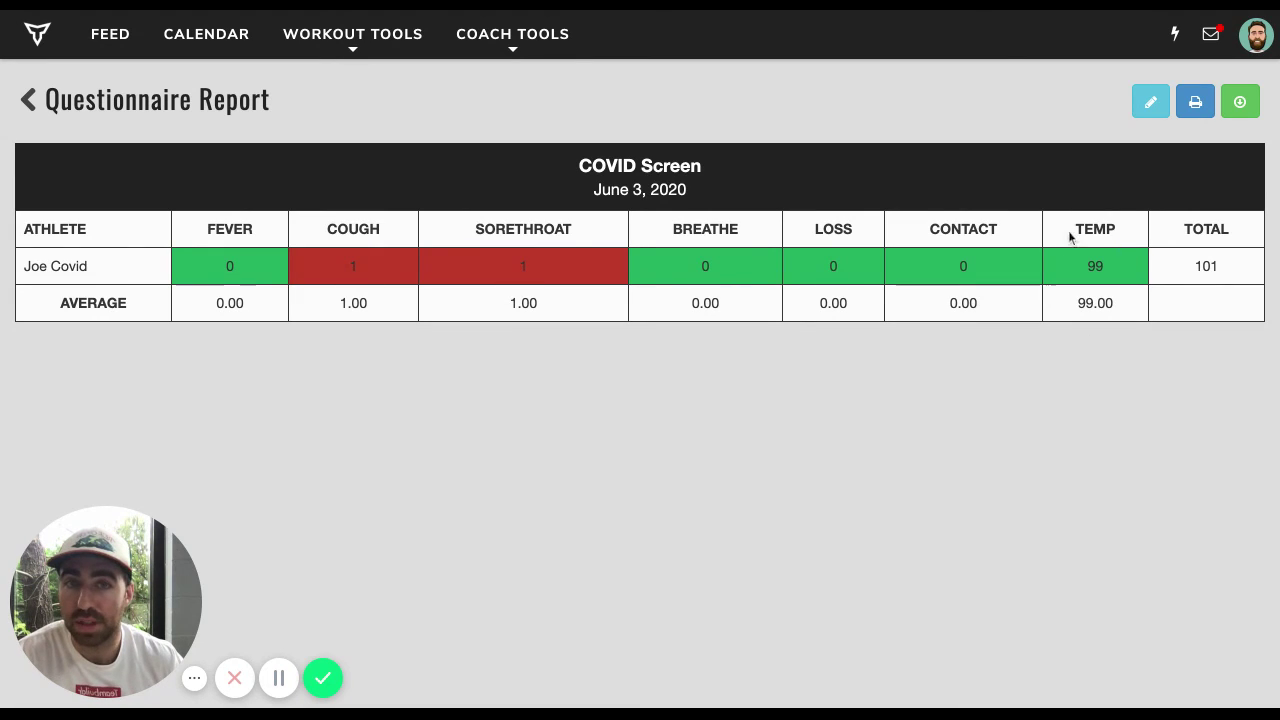
pyautogui.moveTo(206, 230); pyautogui.dragTo(998, 229)
pyautogui.click(1013, 379)
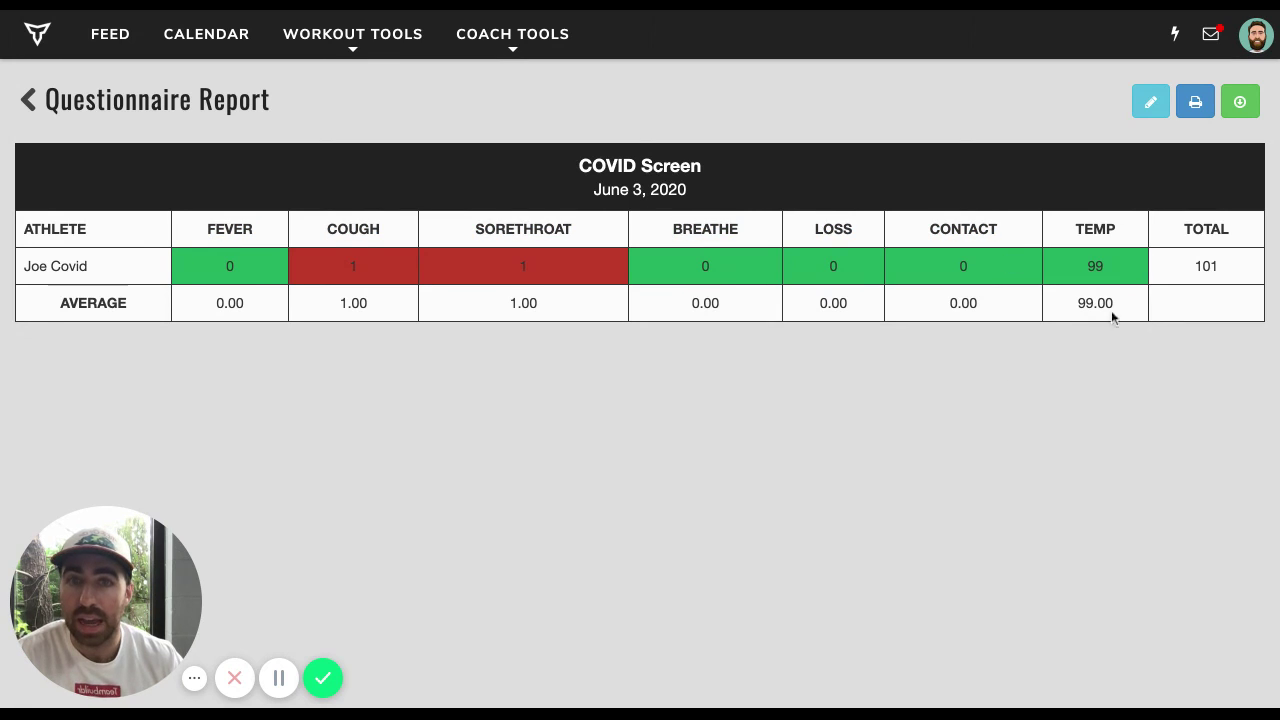